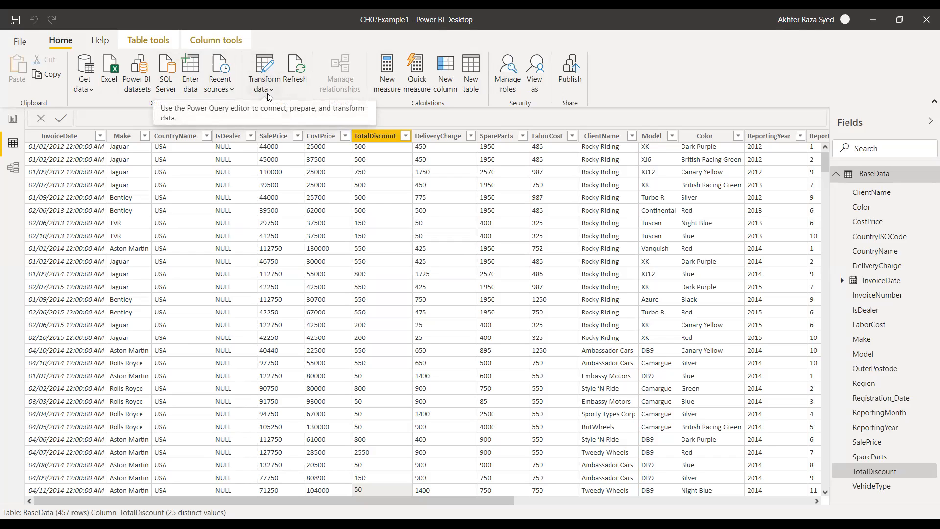
# - Open the Power Query editor and repoint the BaseData source to the CarSales workbook in CH07, showing the data at the Changed Type step
pyautogui.click(270, 69)
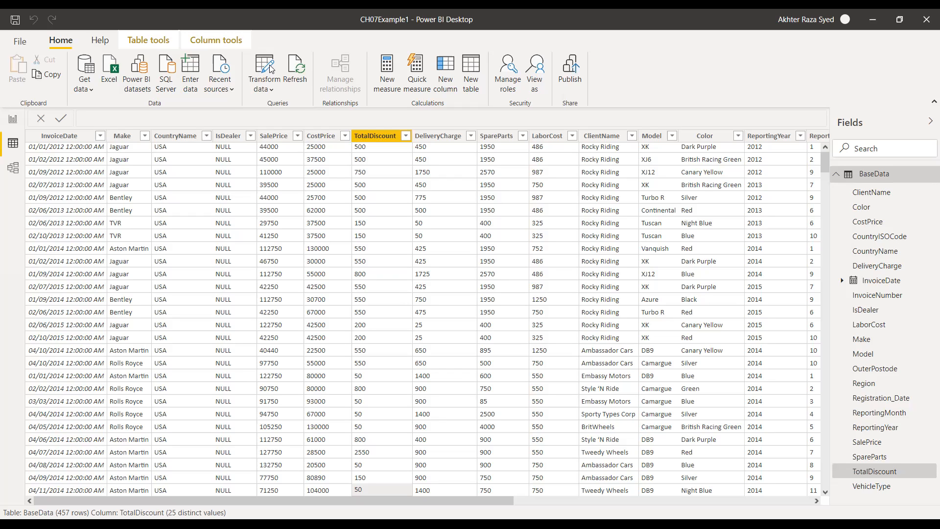
pyautogui.click(269, 68)
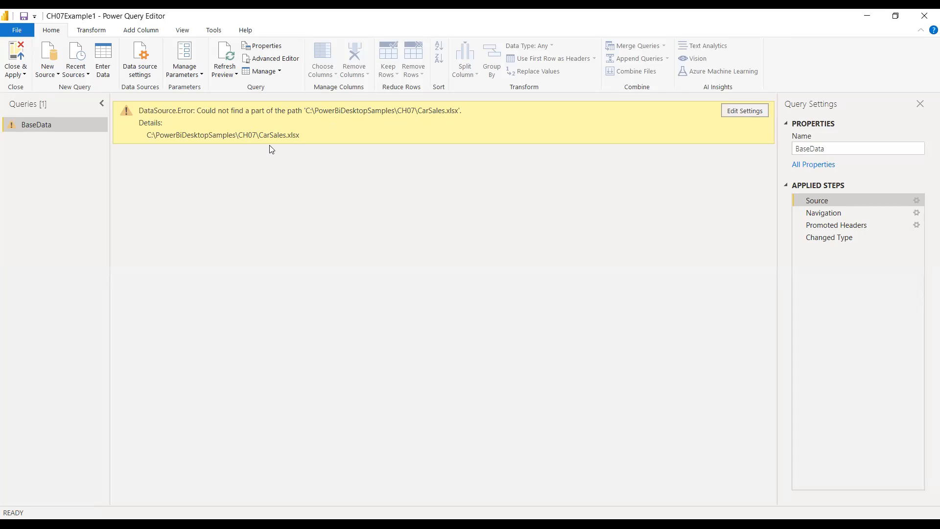
pyautogui.click(753, 112)
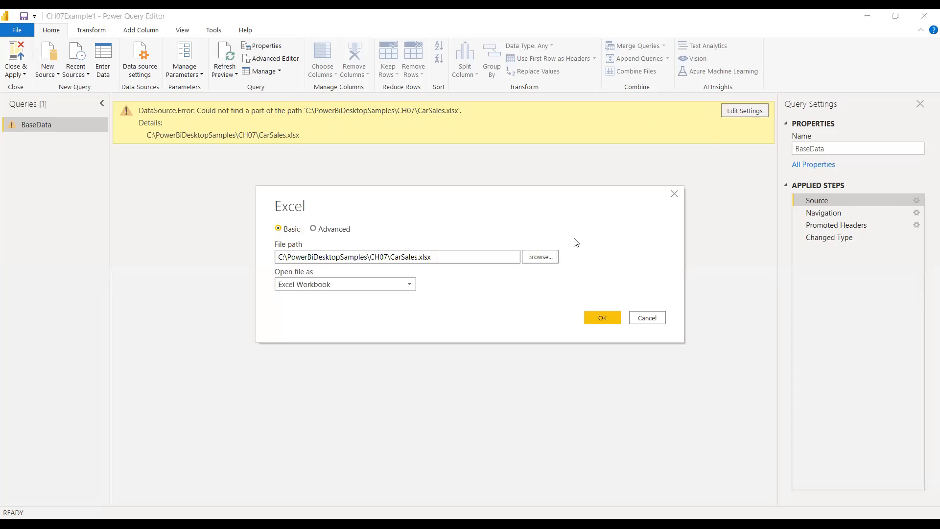
pyautogui.click(550, 261)
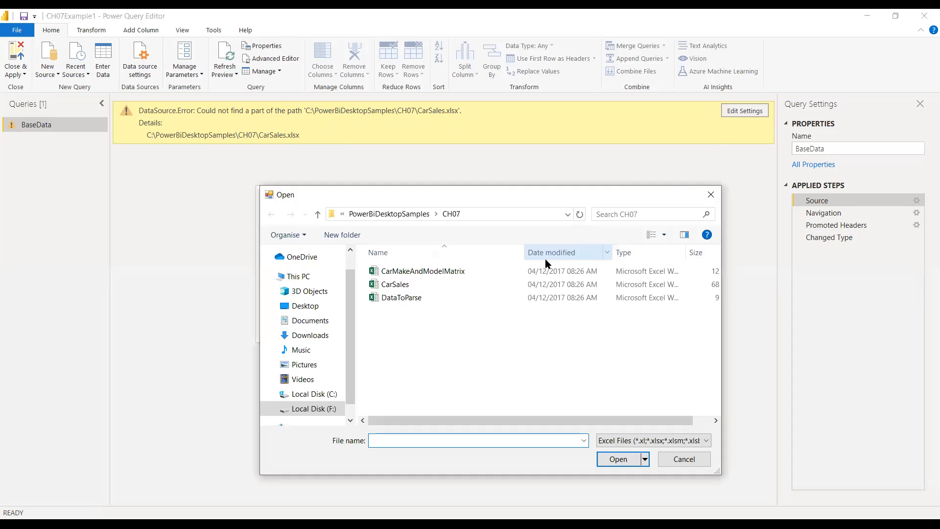
pyautogui.click(405, 284)
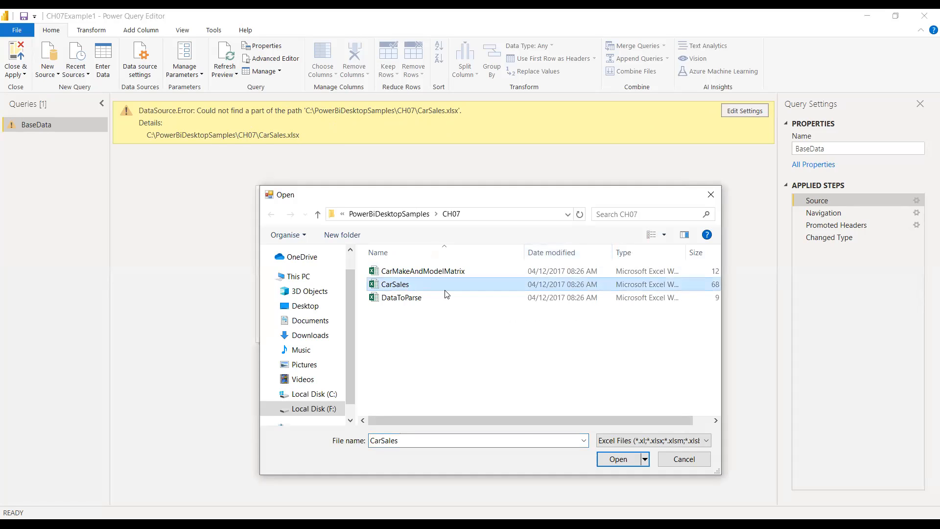
pyautogui.click(618, 458)
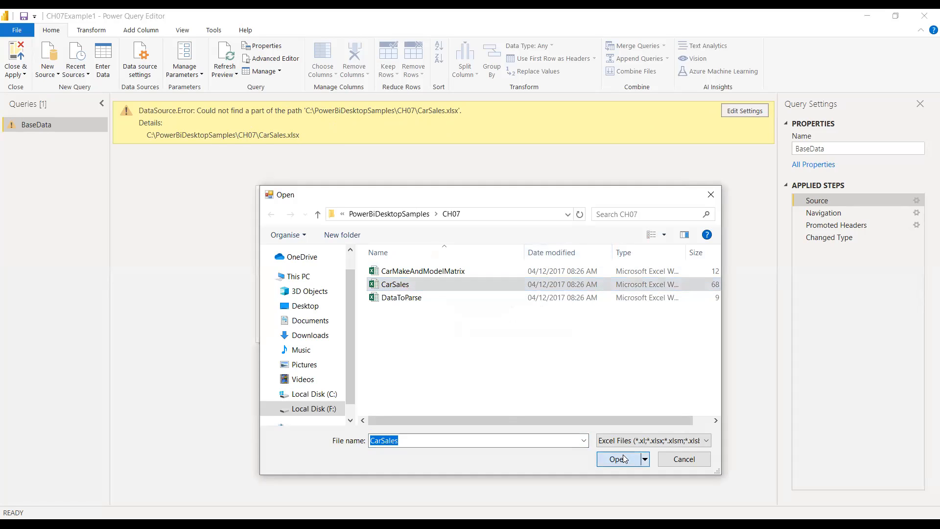
pyautogui.click(597, 319)
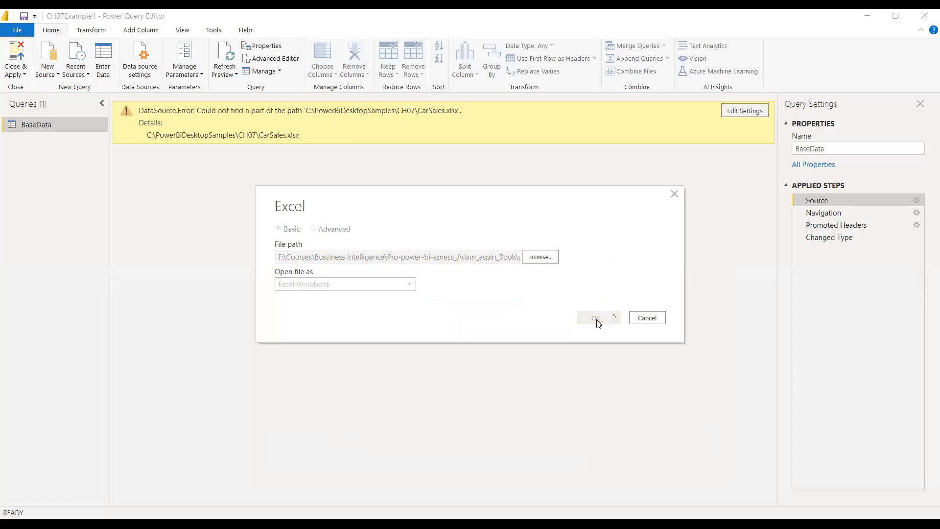
pyautogui.click(846, 239)
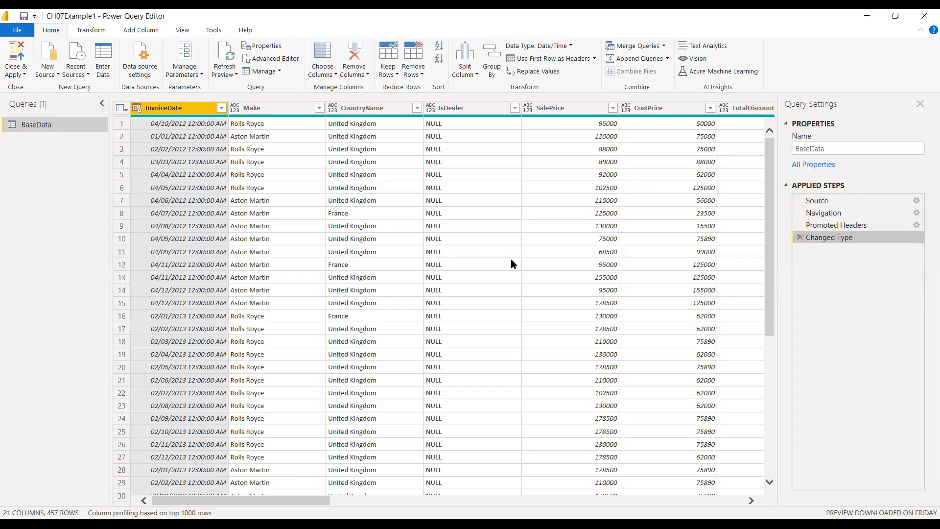
# - Multiply the values in the SalePrice column by 1.1 and delete the resulting Multiplied Column step
pyautogui.click(576, 113)
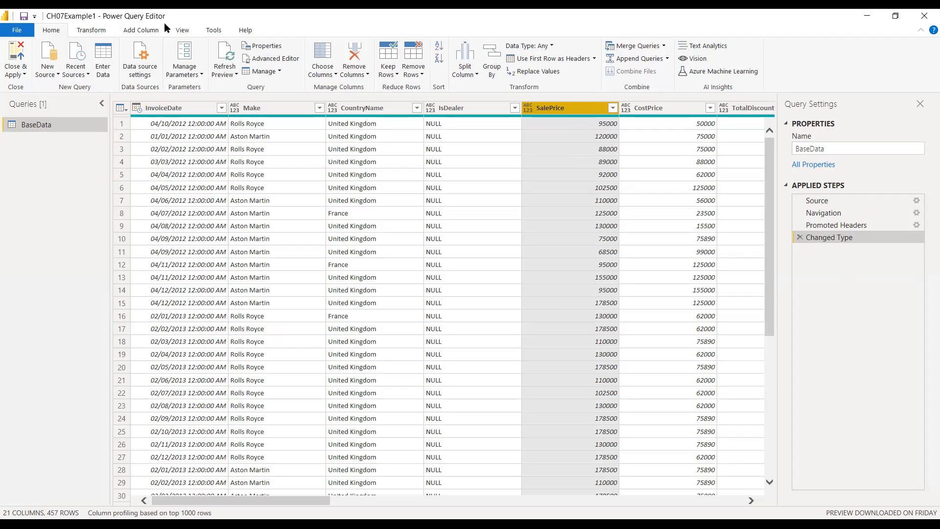
pyautogui.click(98, 32)
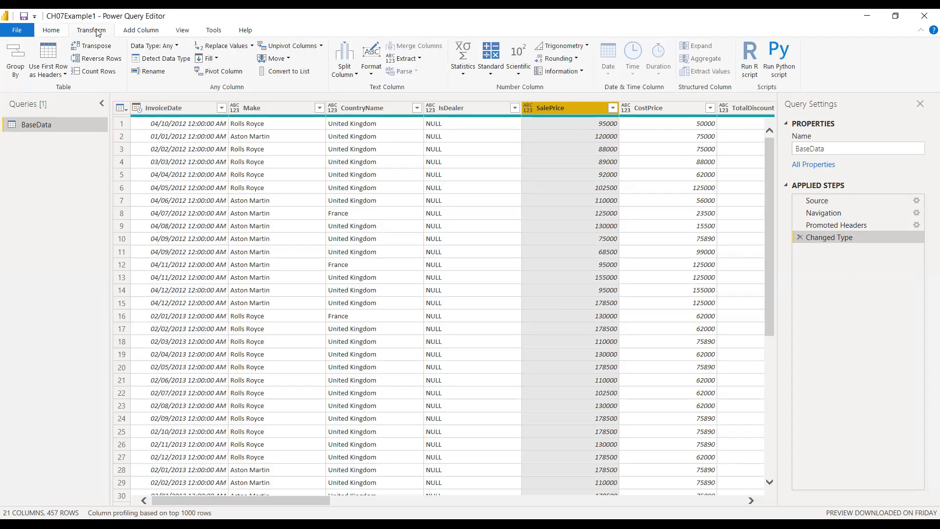
pyautogui.click(490, 74)
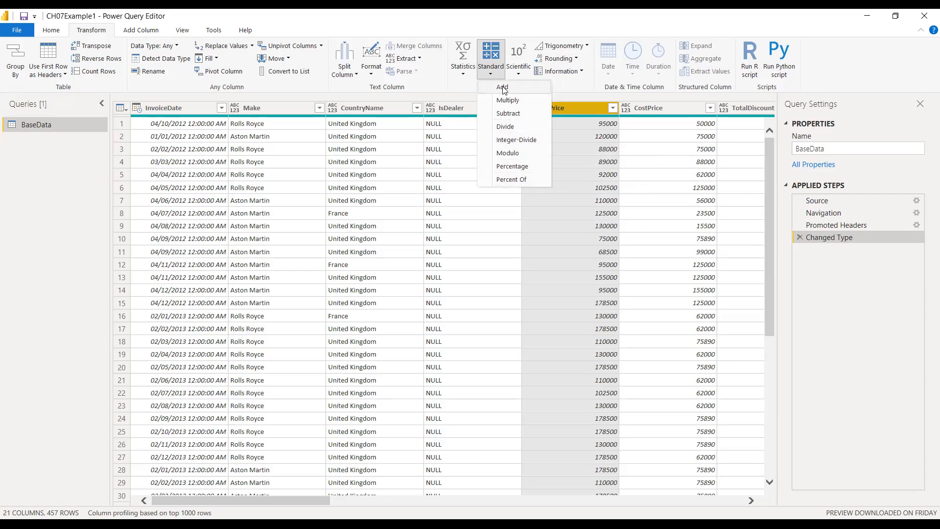
pyautogui.click(519, 107)
pyautogui.click(328, 271)
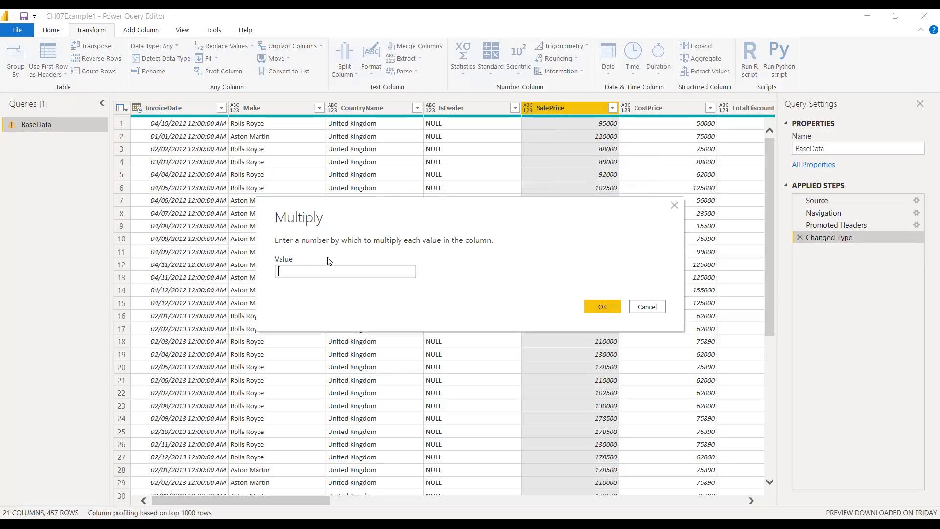
pyautogui.write('1.11')
pyautogui.click(601, 307)
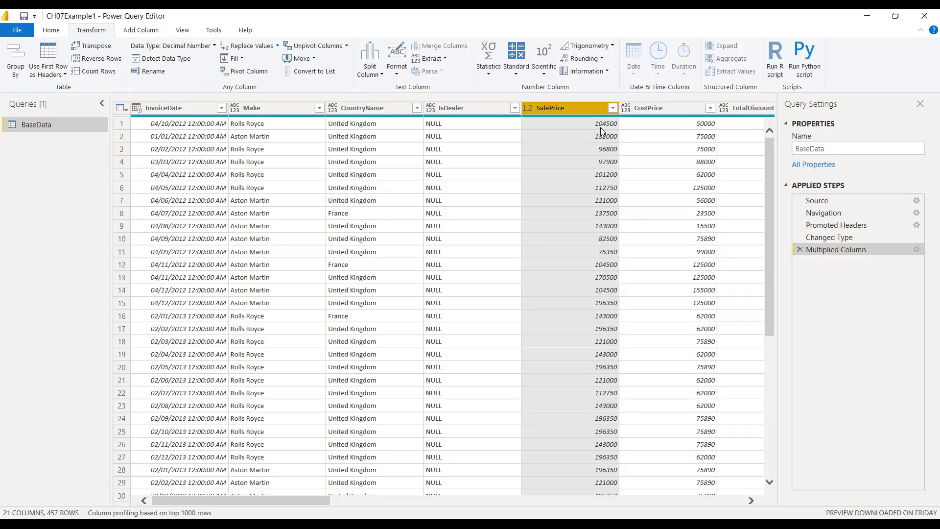
pyautogui.click(799, 248)
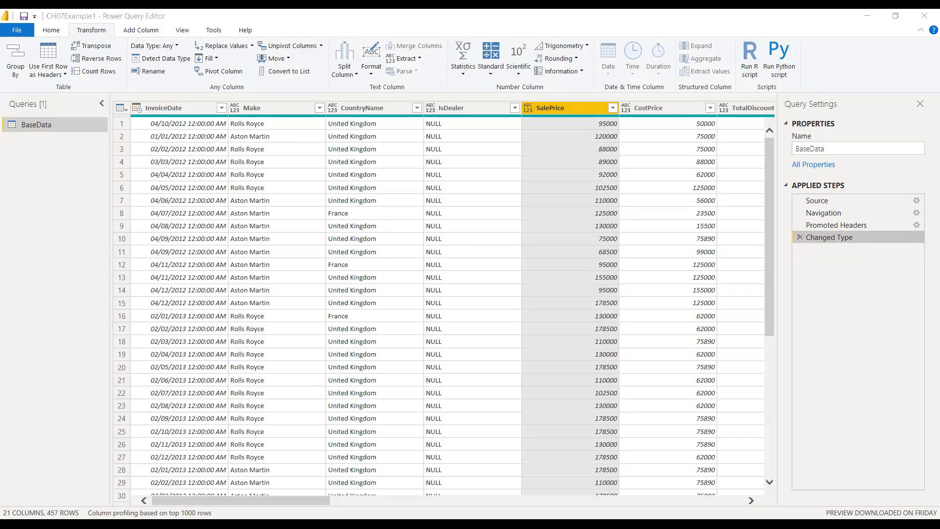
pyautogui.keyDown('ctrl'); pyautogui.click(372, 107); pyautogui.keyUp('ctrl')
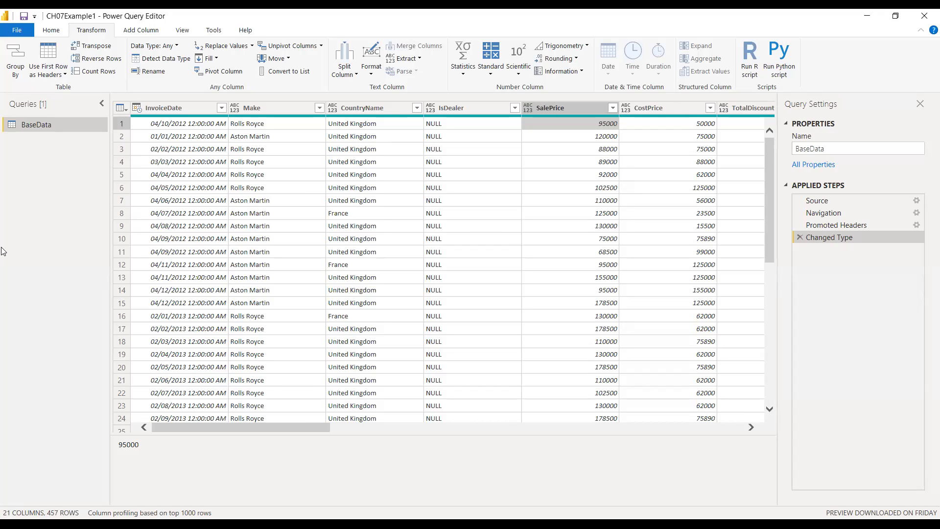
# - Transform the InvoiceDate column so it holds only the year of each date
pyautogui.click(175, 113)
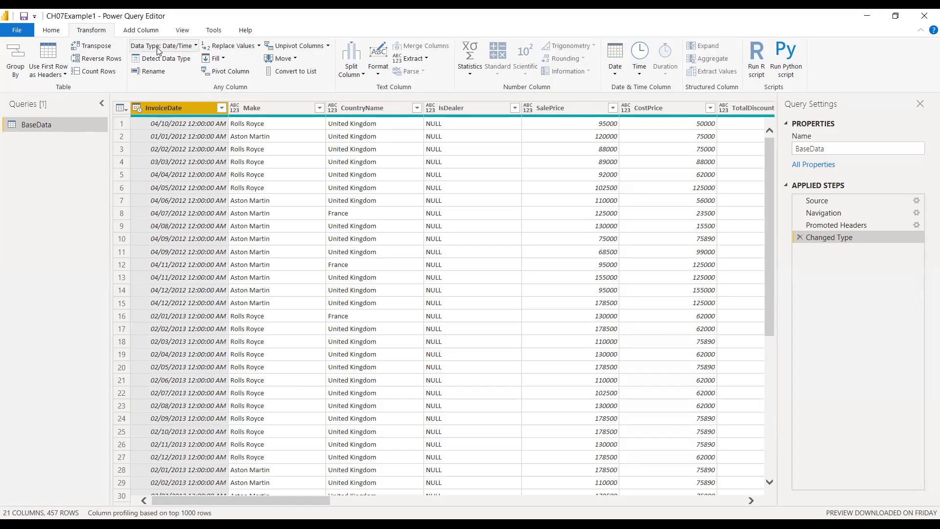
pyautogui.click(193, 47)
pyautogui.click(194, 47)
pyautogui.click(611, 79)
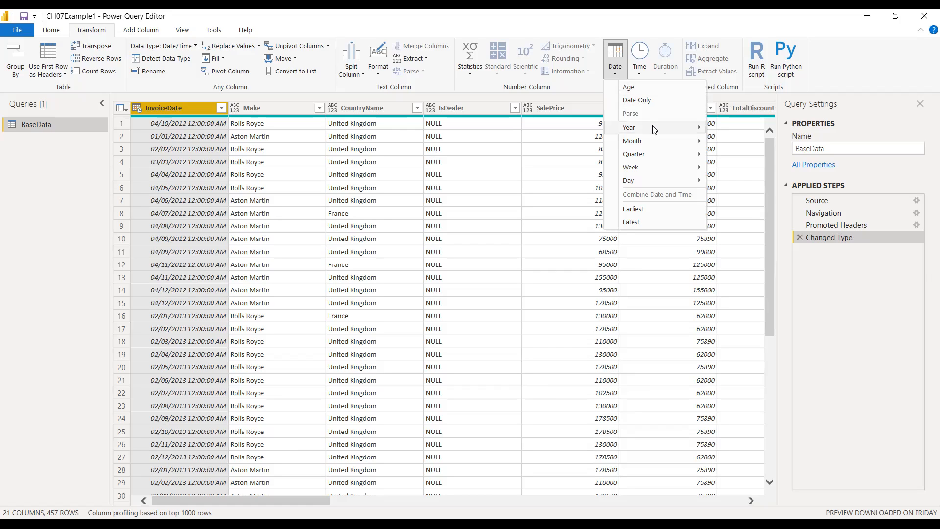
pyautogui.moveTo(654, 130)
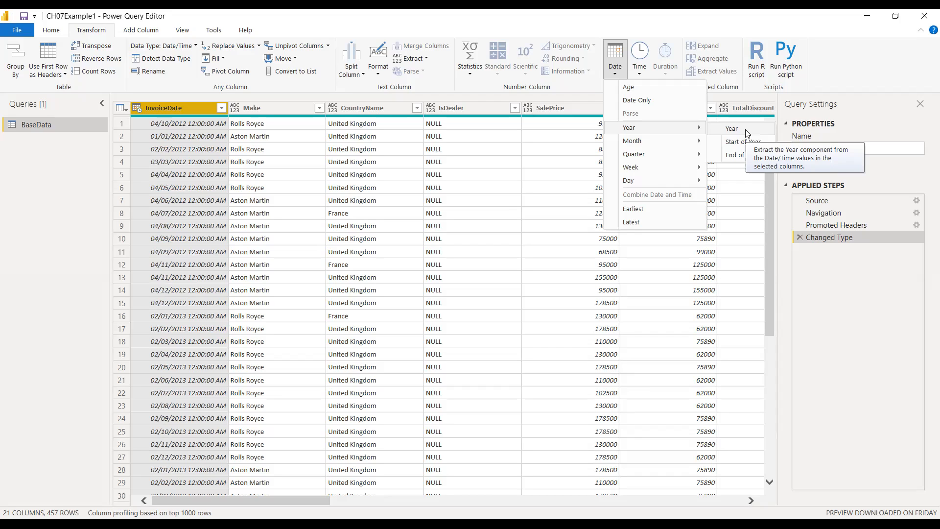
pyautogui.click(732, 128)
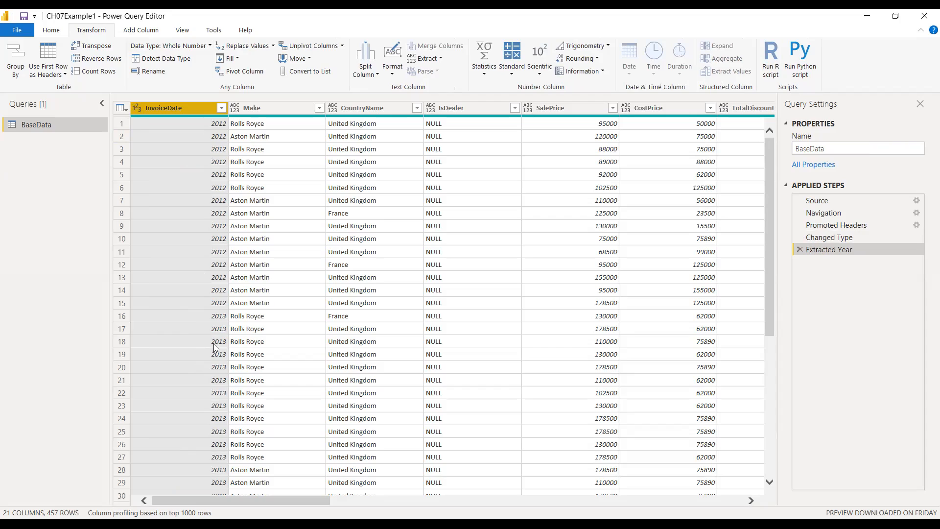
# - Check several extracted years in the InvoiceDate column and remove the Extracted Year step from the query
pyautogui.click(186, 342)
pyautogui.click(190, 326)
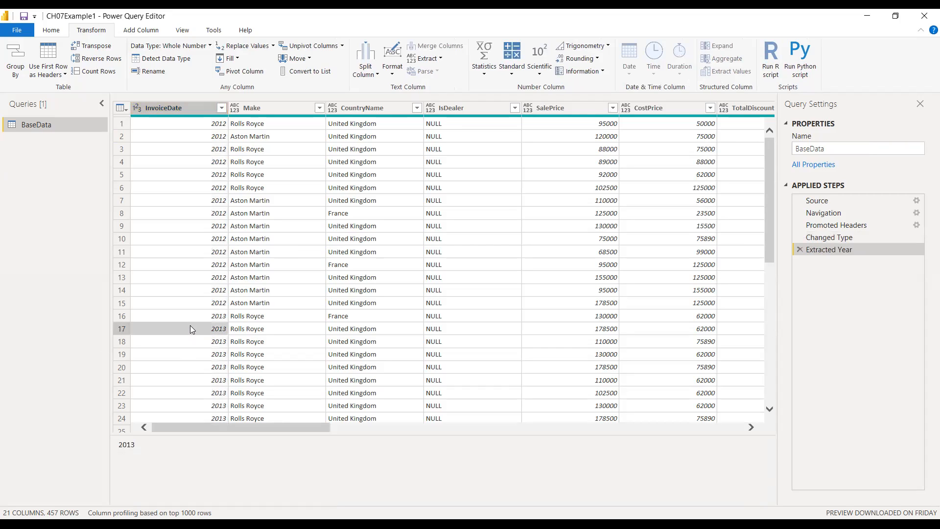
pyautogui.click(199, 289)
pyautogui.click(186, 186)
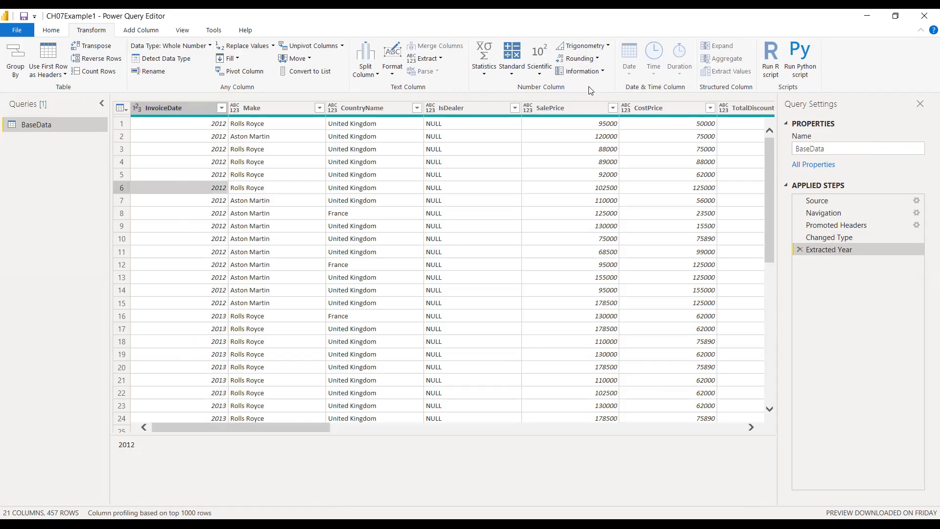
pyautogui.click(178, 111)
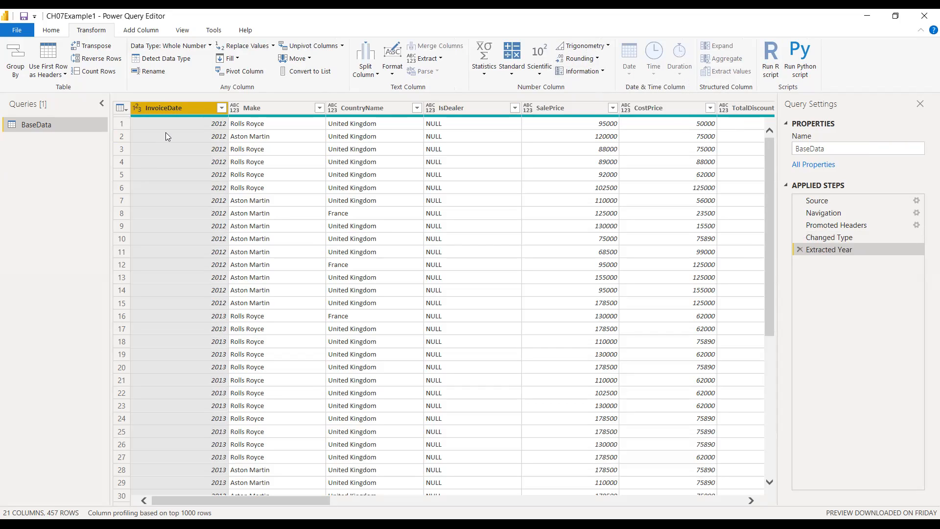
pyautogui.click(800, 249)
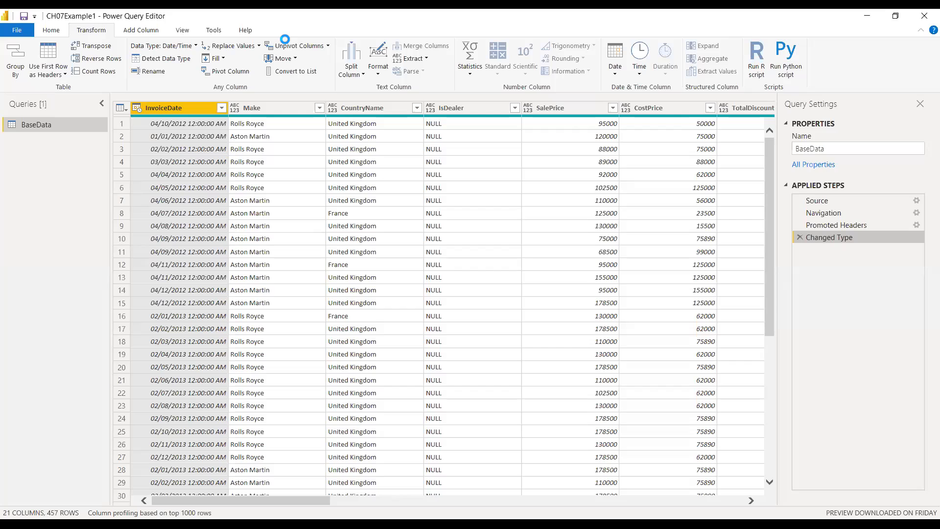
# - Transform the InvoiceDate column into month numbers and check several of the extracted values
pyautogui.click(623, 72)
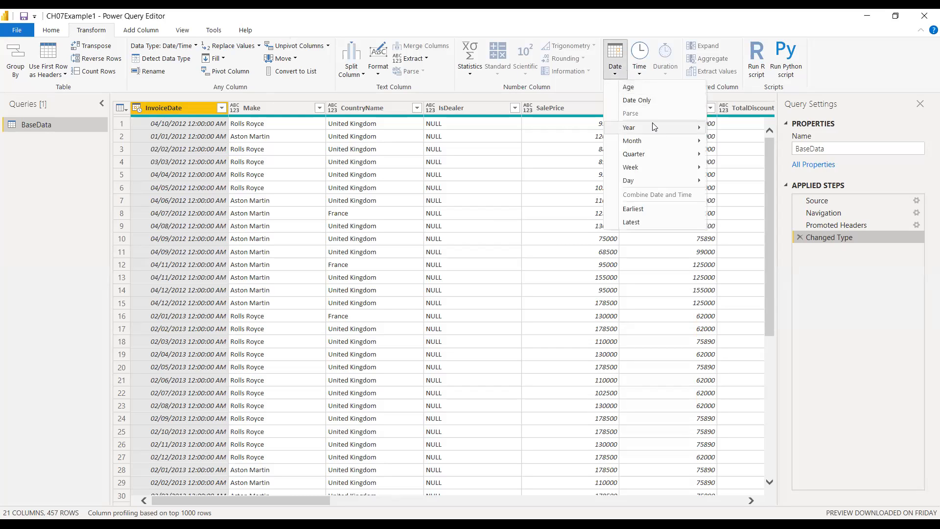
pyautogui.moveTo(659, 141)
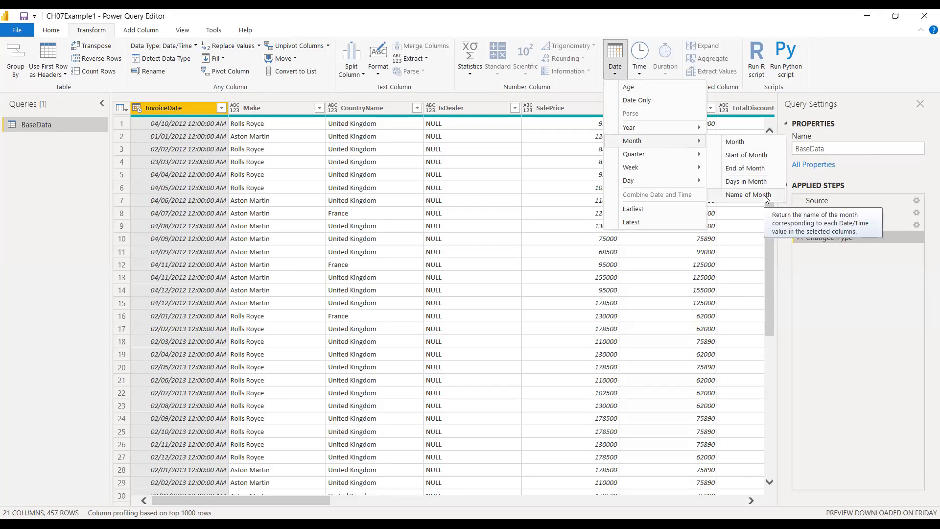
pyautogui.click(759, 146)
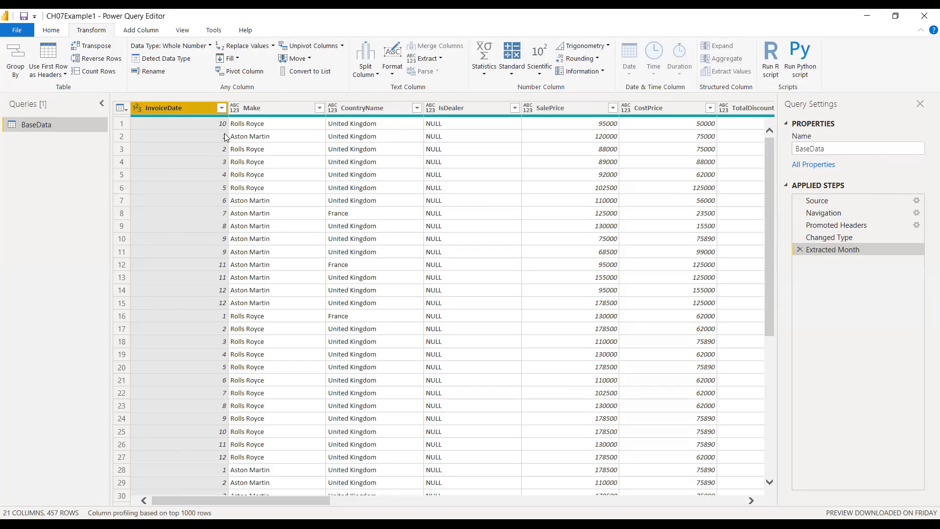
pyautogui.click(226, 137)
pyautogui.click(226, 149)
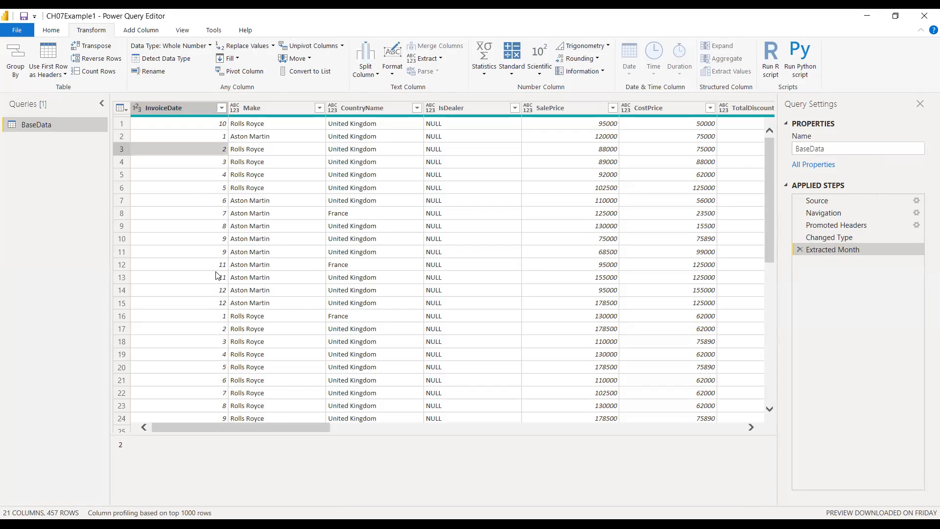
pyautogui.click(210, 290)
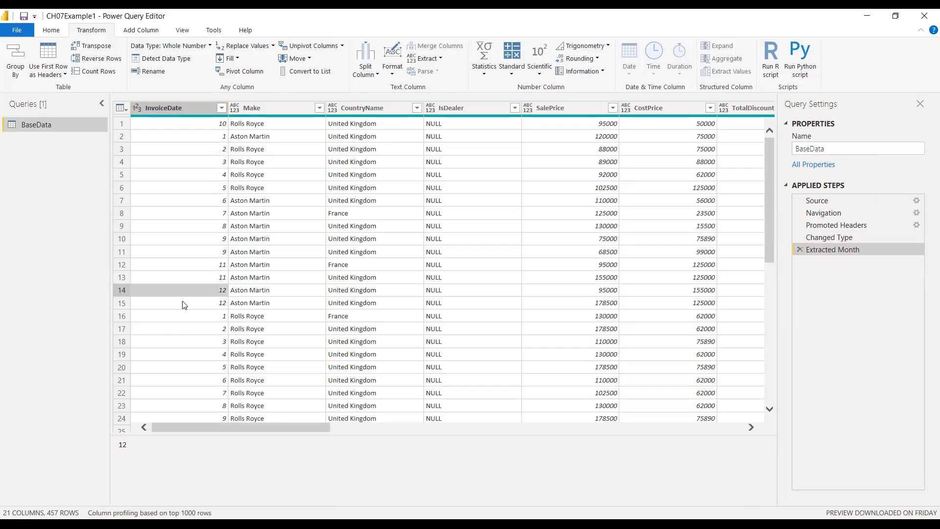
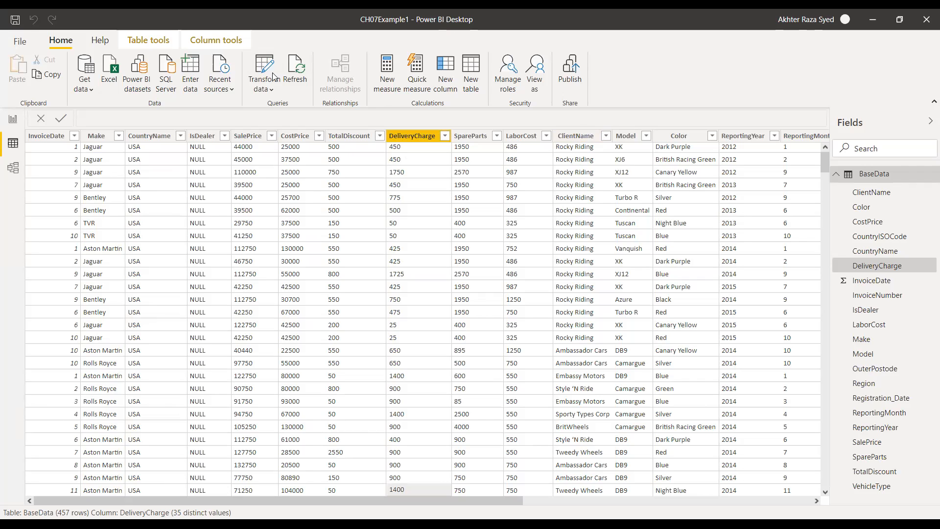
# - Extract the text before the "-" delimiter in the selected text column
pyautogui.click(425, 59)
pyautogui.click(406, 59)
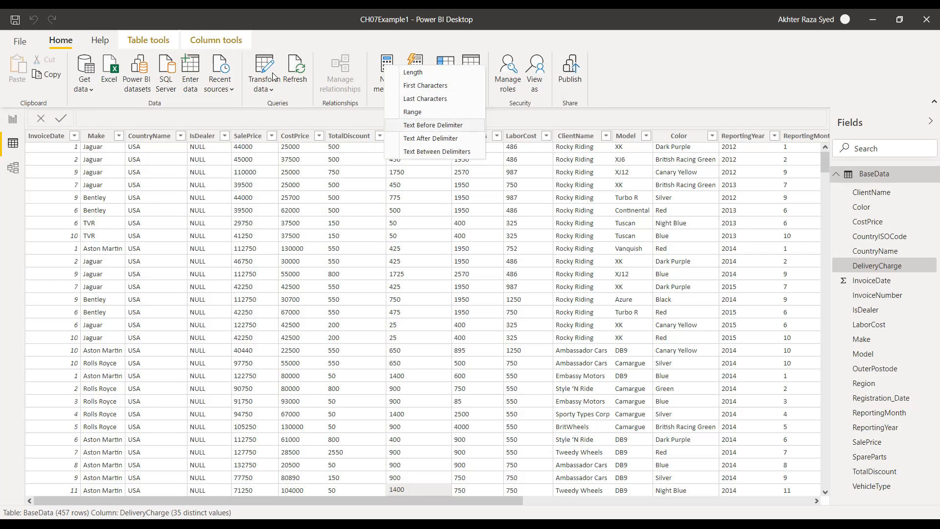
pyautogui.press('Return')
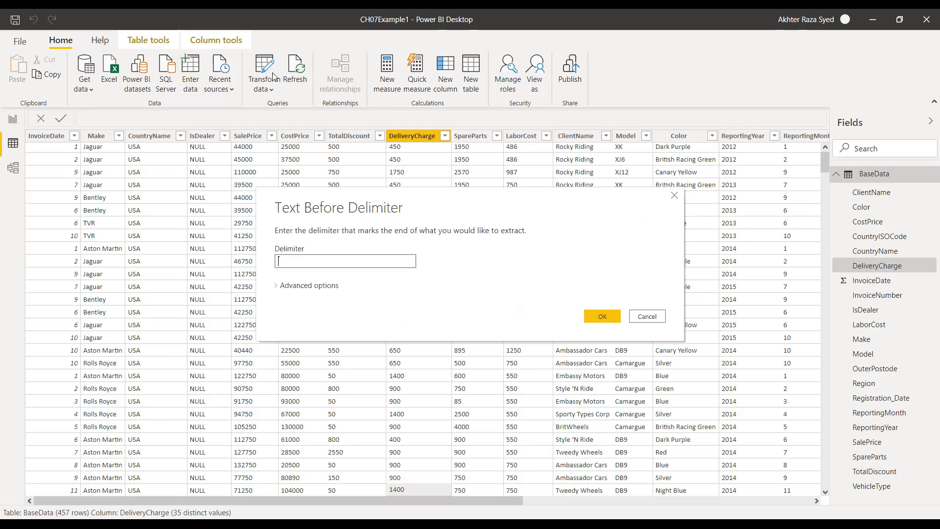
pyautogui.write('-')
pyautogui.press('Return')
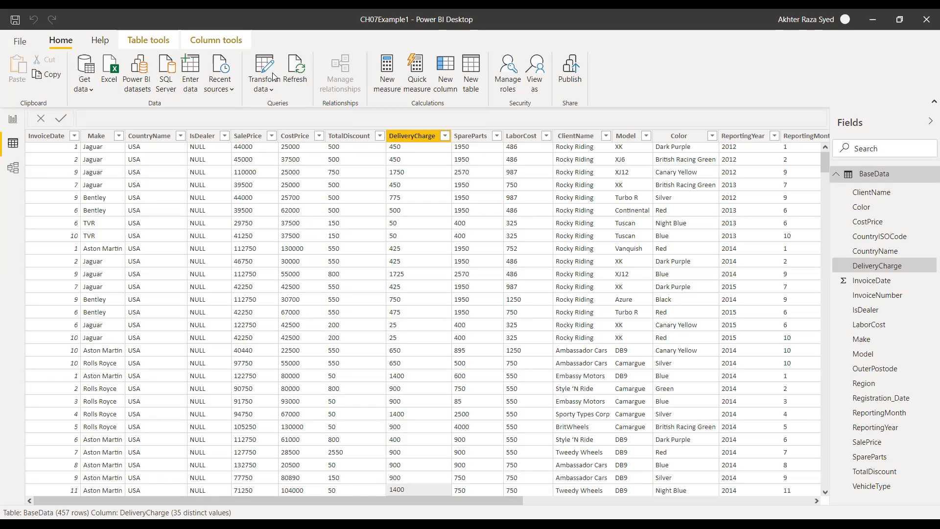
# - Set up a Text Between Delimiters extraction with "-" as both start and end delimiter, and expand its advanced options
pyautogui.click(405, 59)
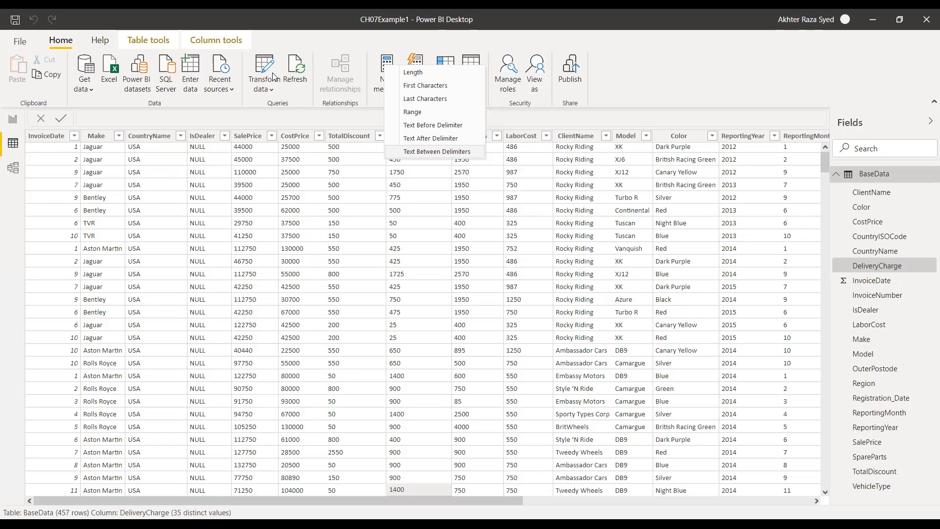
pyautogui.press('Return')
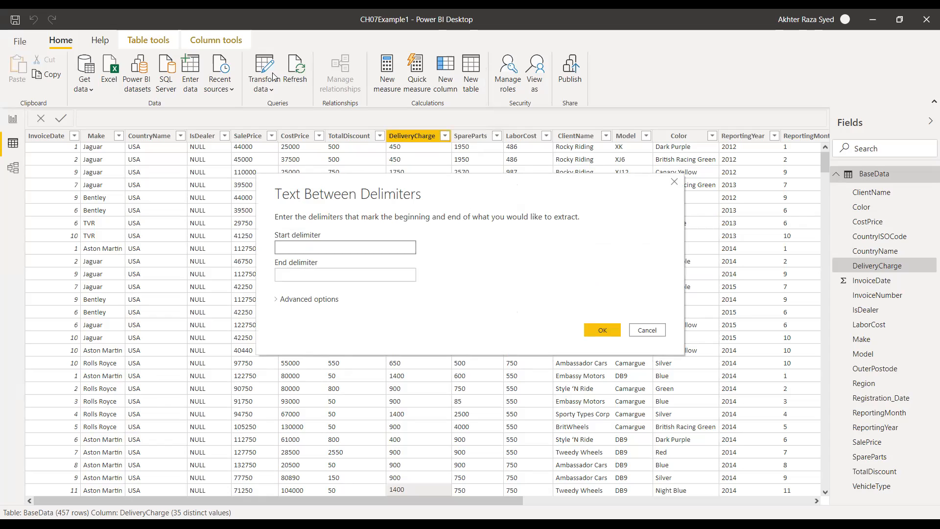
pyautogui.press('Tab')
pyautogui.write('-')
pyautogui.press('Tab')
pyautogui.press('space')
pyautogui.press('Tab')
pyautogui.press('Tab')
pyautogui.press('Tab')
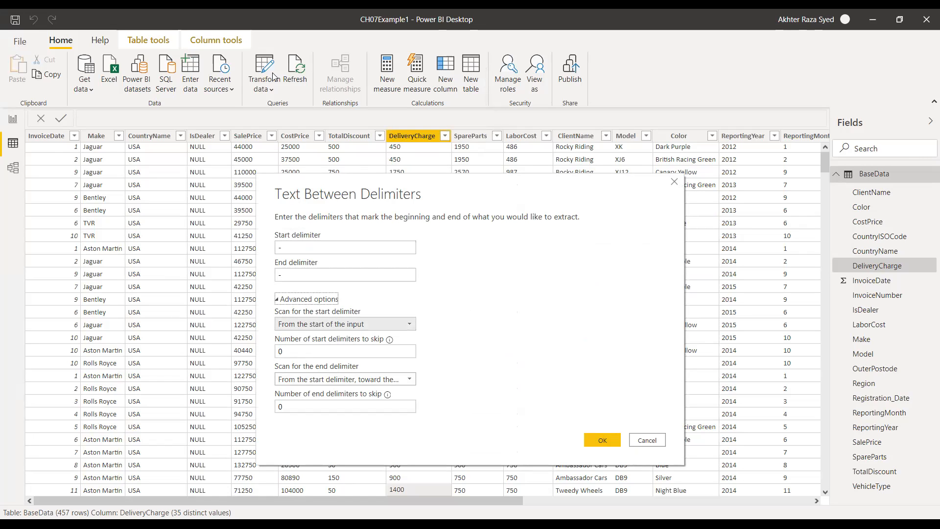
# - Review the scan direction choices for the start and end delimiters, keep the defaults, and apply the text extraction
pyautogui.click(345, 323)
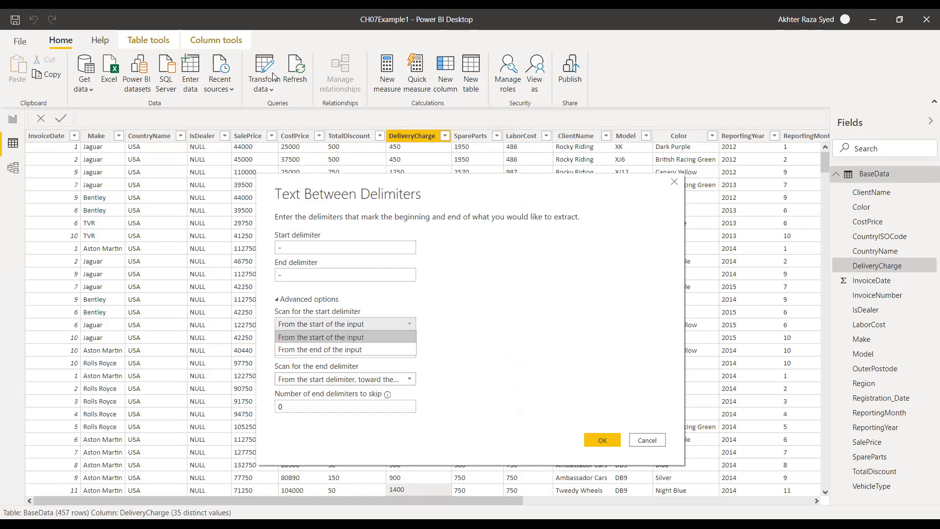
pyautogui.click(345, 324)
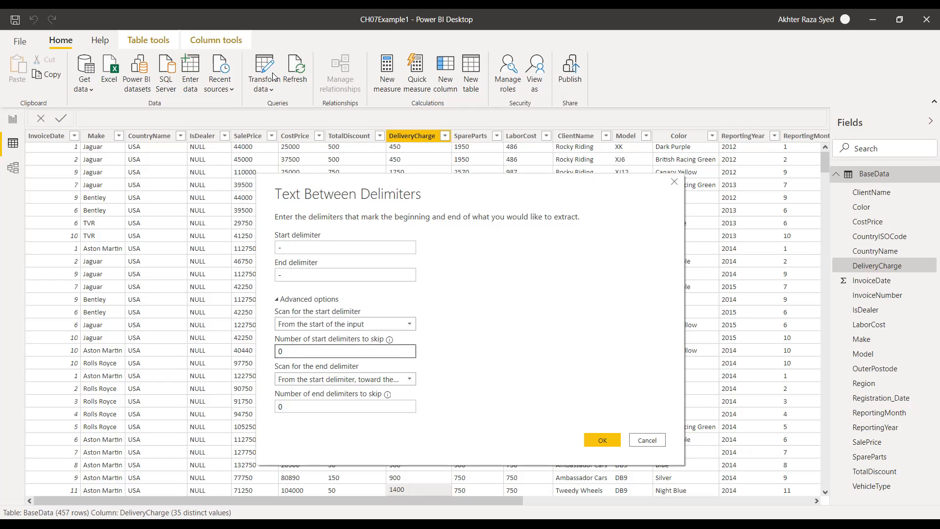
pyautogui.press('Tab')
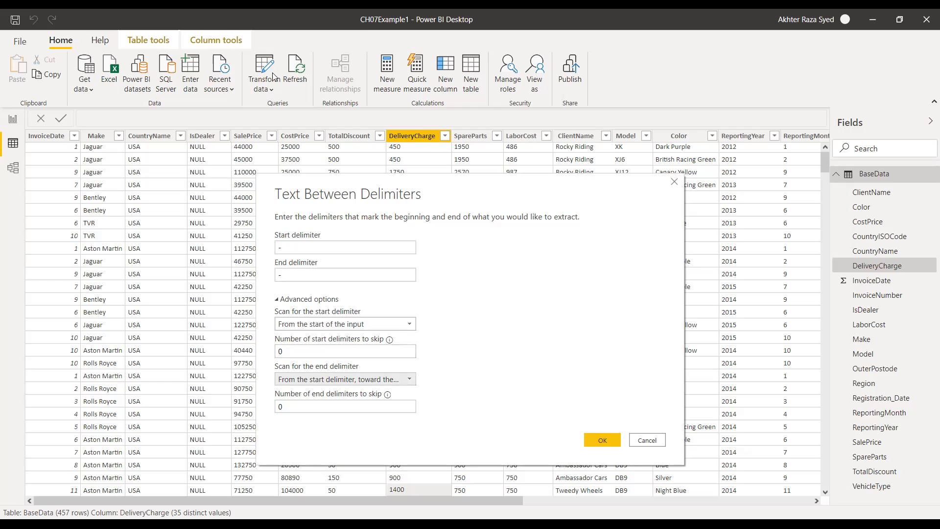
pyautogui.hotkey('alt', 'Down')
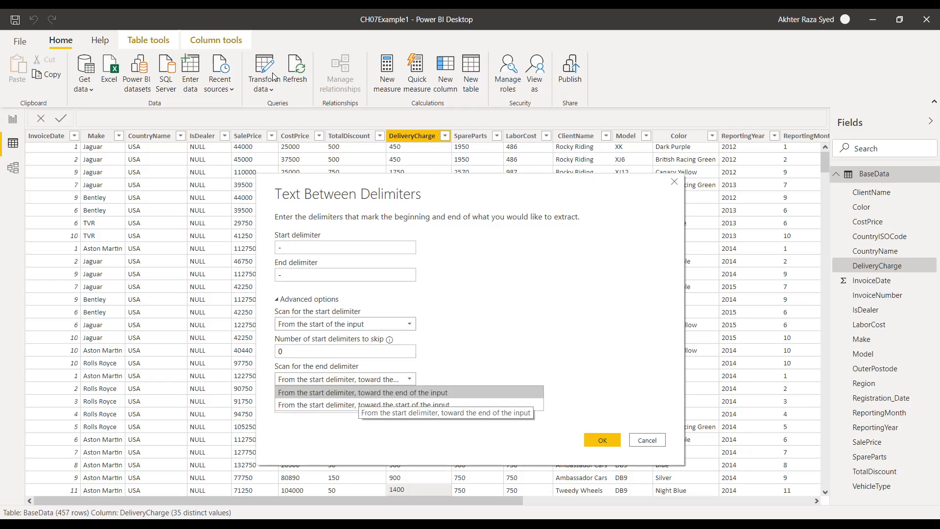
pyautogui.press('Down')
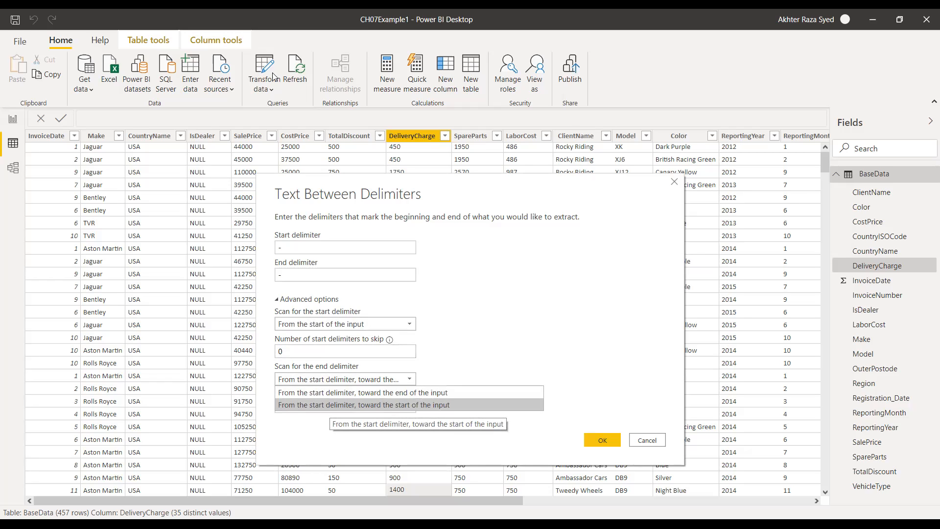
pyautogui.press('Up')
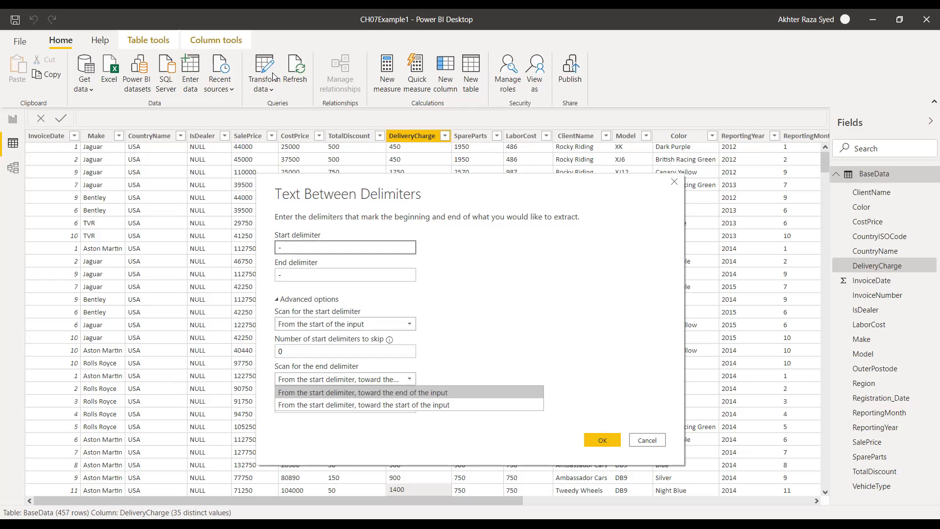
pyautogui.click(345, 247)
pyautogui.click(345, 274)
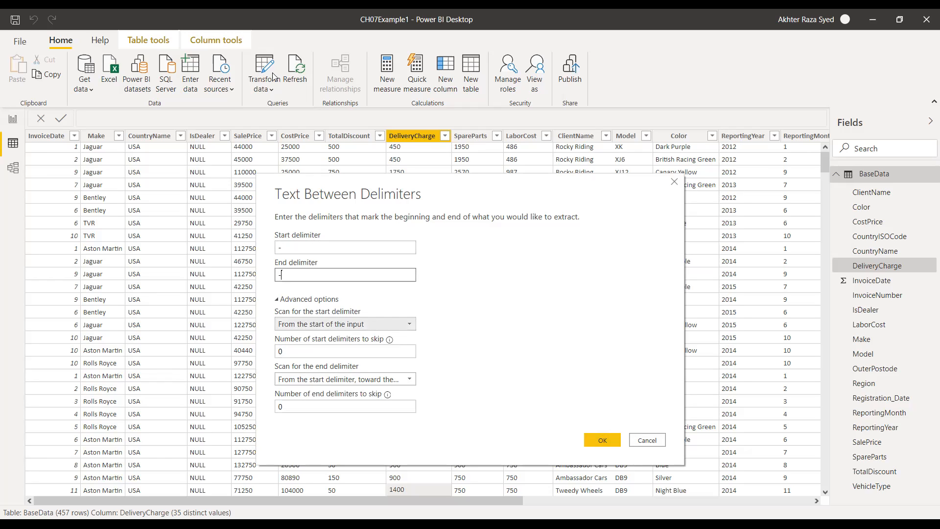
pyautogui.click(602, 439)
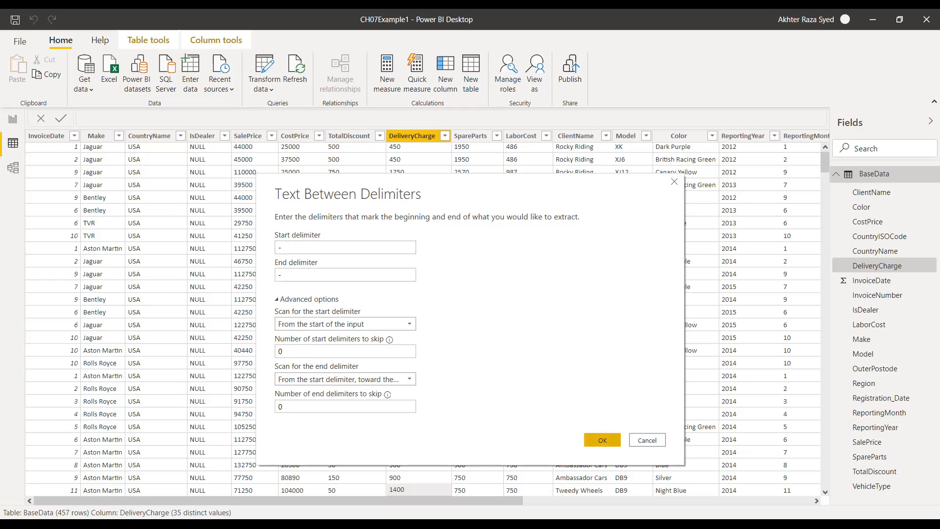
pyautogui.click(602, 439)
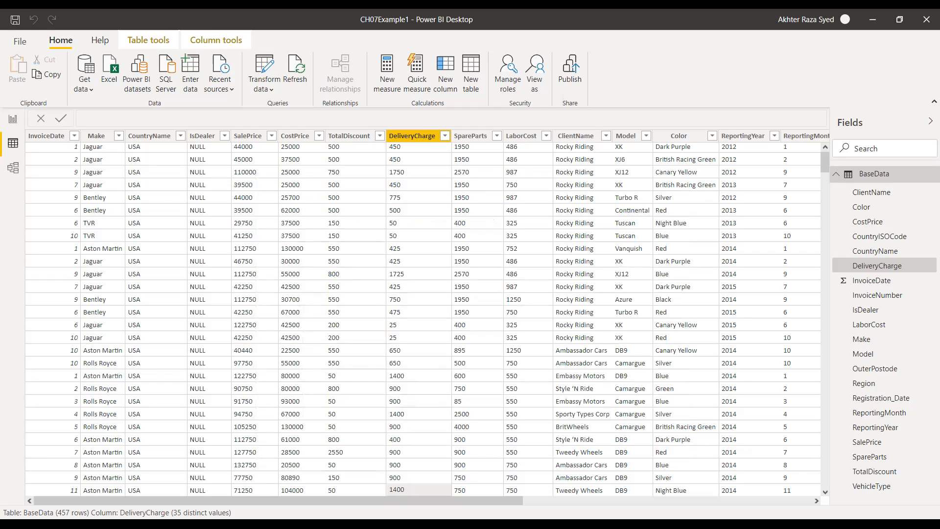
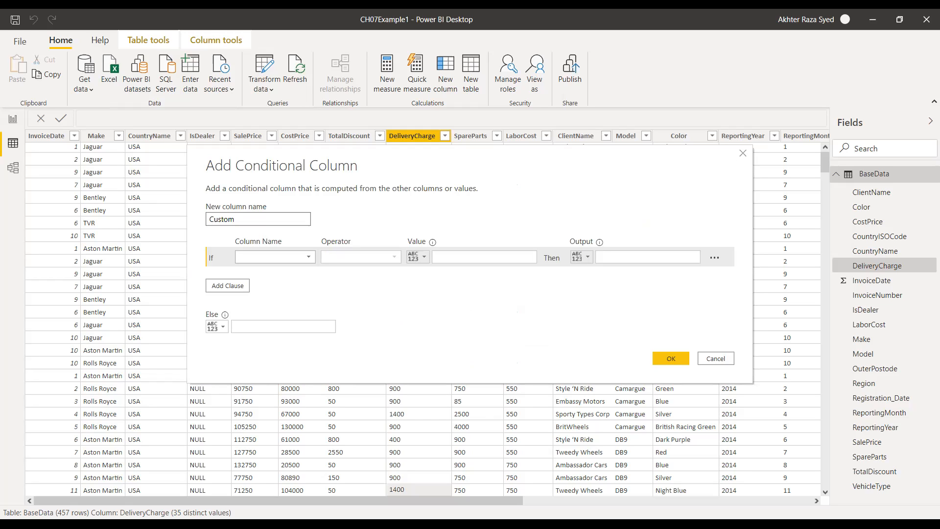
# - Name the new conditional column BuyerType
pyautogui.moveTo(440, 156); pyautogui.dragTo(274, 39)
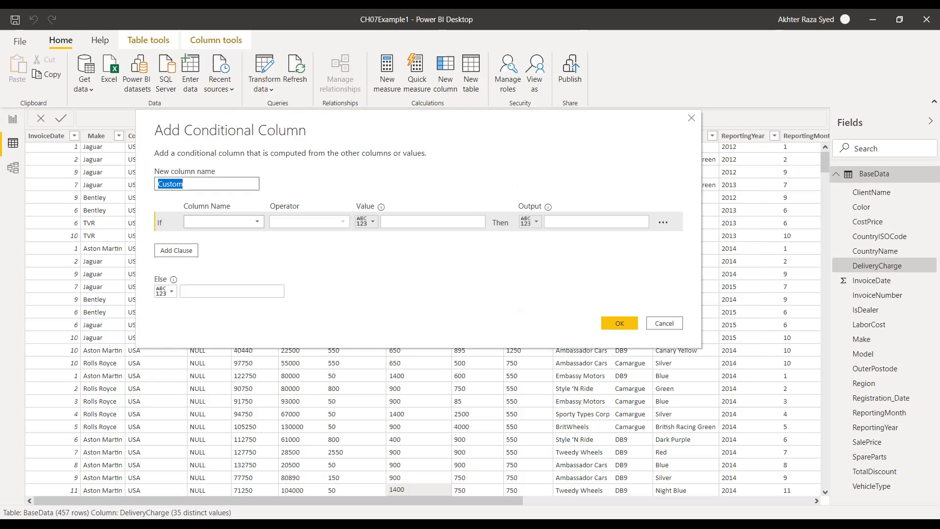
pyautogui.write('BuyerTyper')
pyautogui.press('BackSpace')
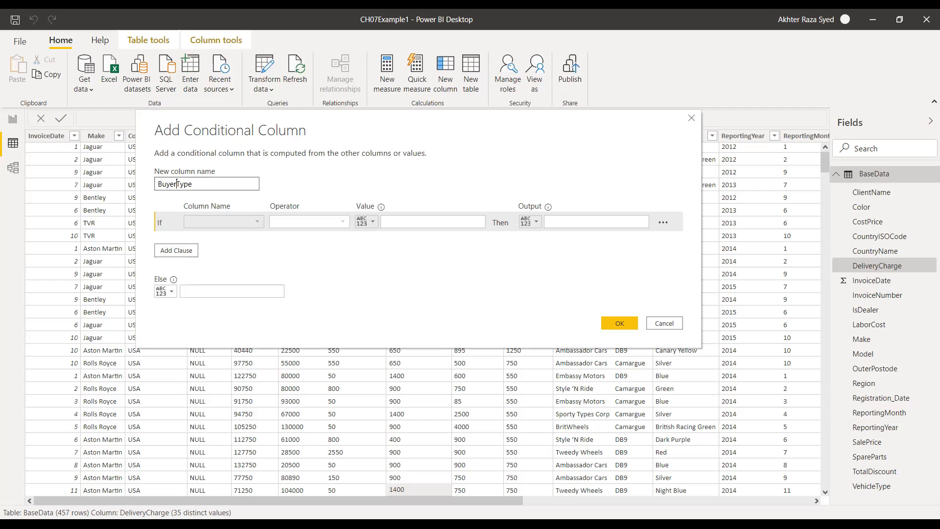
# - Define the first condition so that Make equals "Rolls Royce" outputs "Posh"
pyautogui.click(223, 221)
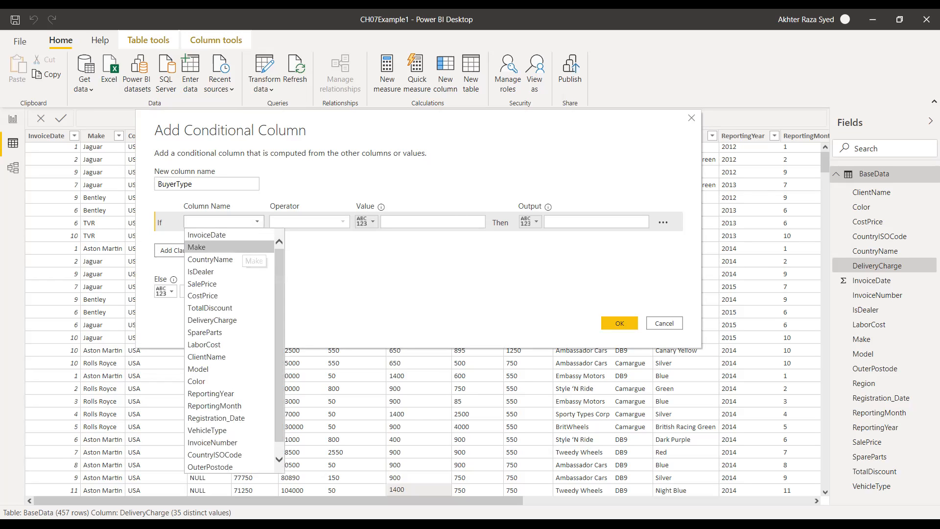
pyautogui.click(230, 247)
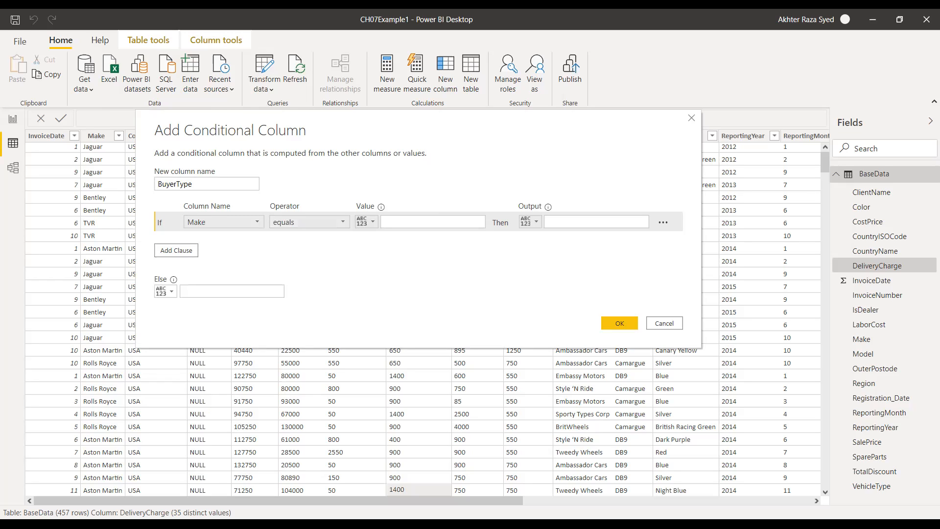
pyautogui.click(341, 222)
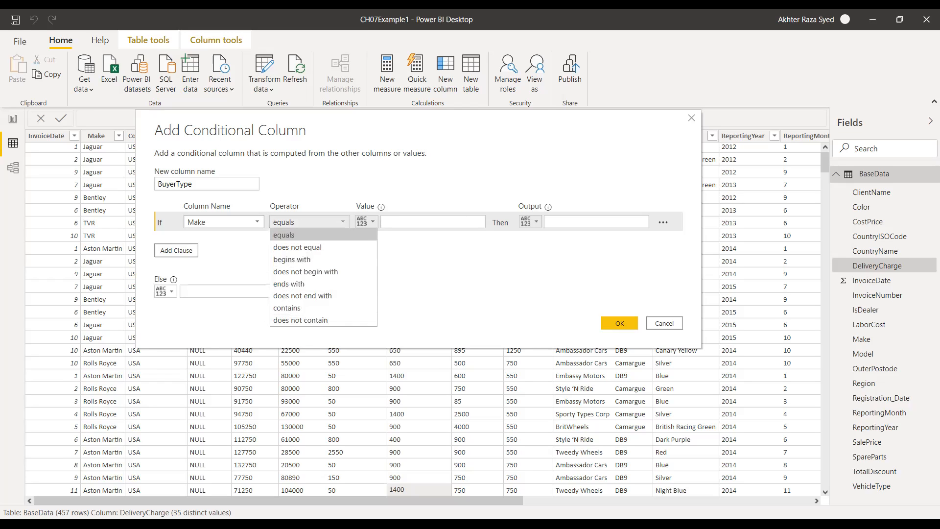
pyautogui.click(427, 221)
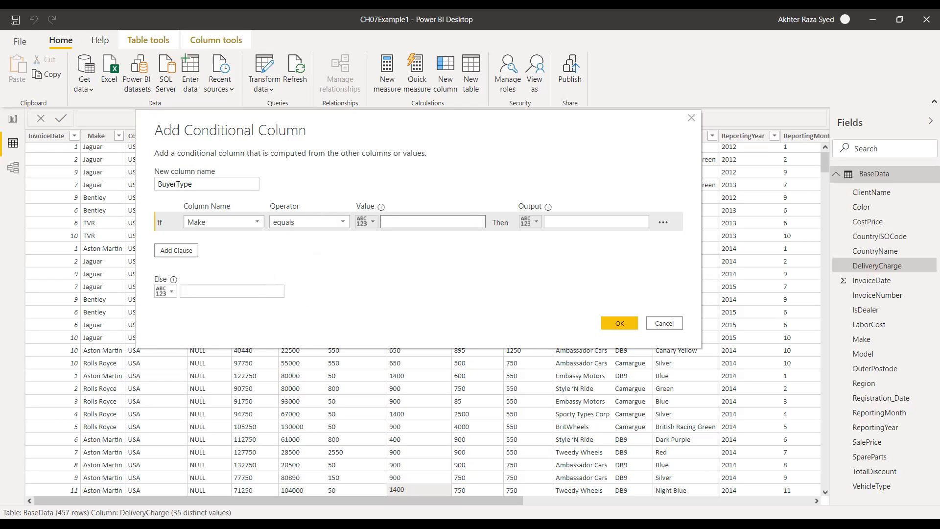
pyautogui.write('Rolls Royce')
pyautogui.moveTo(416, 124); pyautogui.dragTo(431, 200)
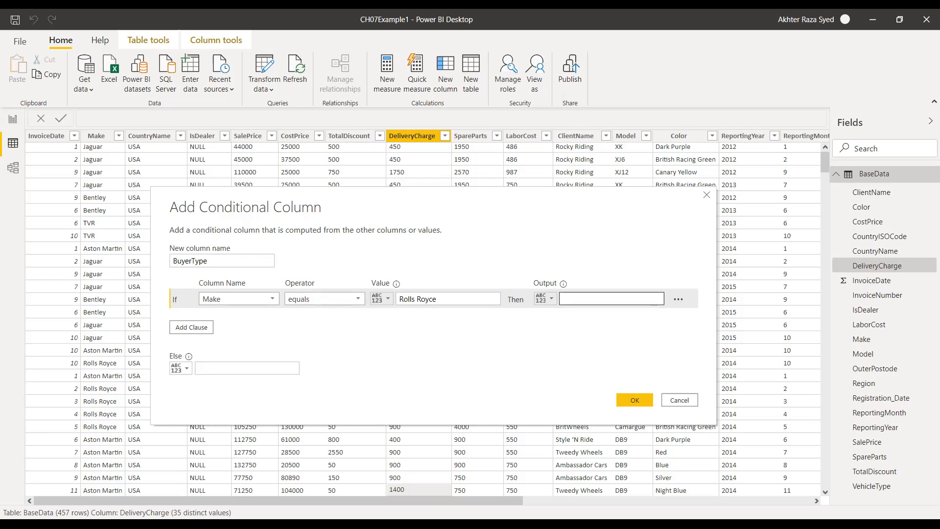
pyautogui.click(587, 299)
pyautogui.write('Posh')
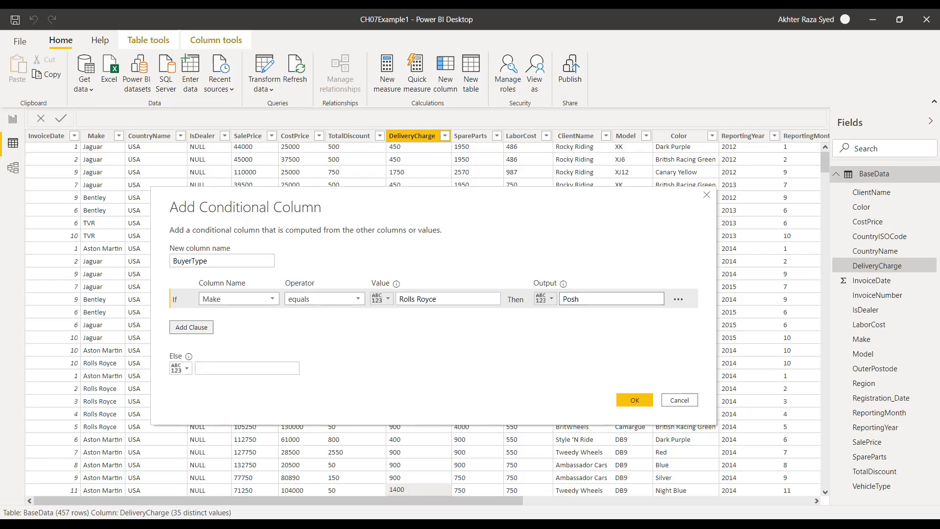
# - Add an Else If clause so that Make equals "Bentley" outputs "Clasy"
pyautogui.click(191, 327)
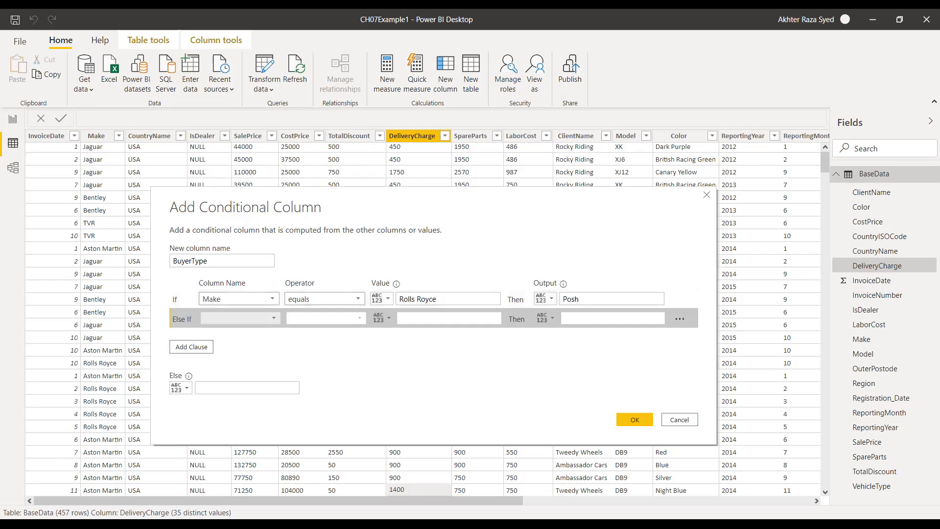
pyautogui.click(240, 318)
pyautogui.click(213, 86)
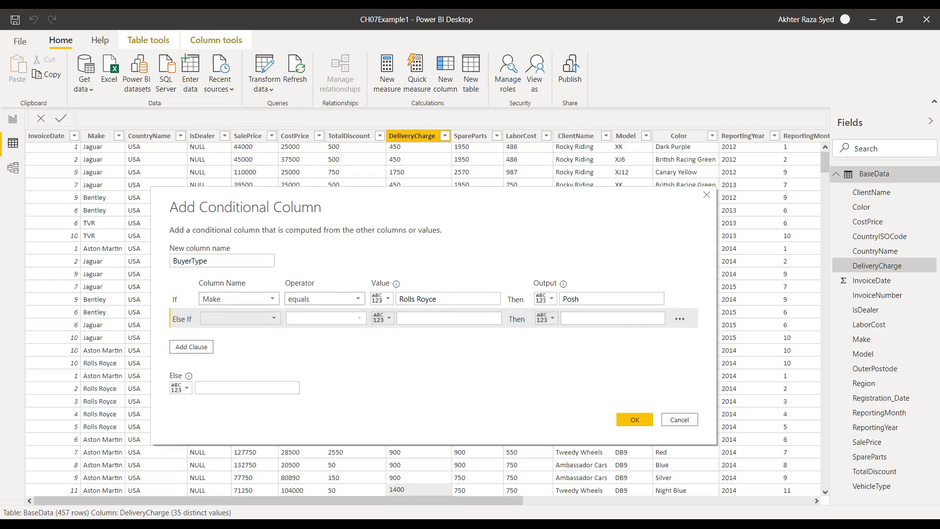
pyautogui.click(240, 318)
pyautogui.click(212, 85)
pyautogui.click(400, 317)
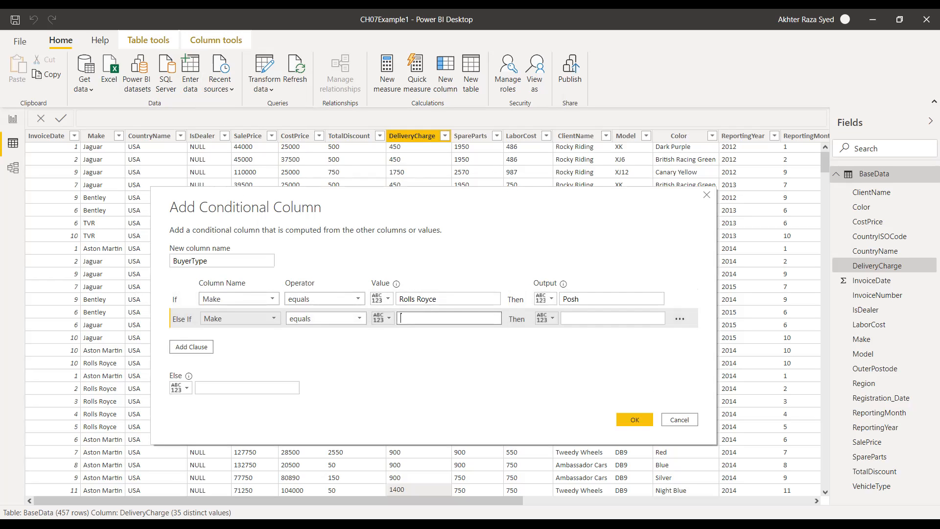
pyautogui.write('Bentley')
pyautogui.click(564, 318)
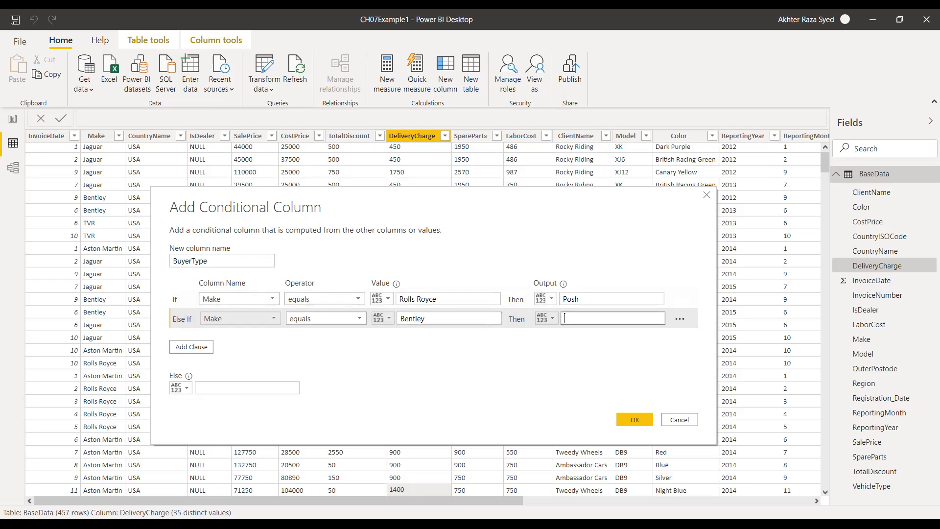
pyautogui.write('Clasy')
# - Set the Else output to "Bling" and create the conditional column
pyautogui.click(247, 387)
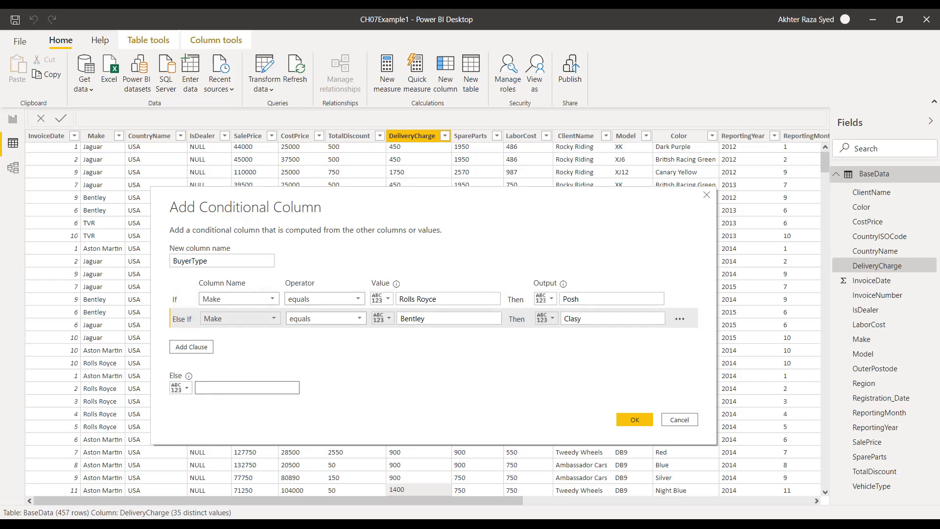
pyautogui.write('Bling')
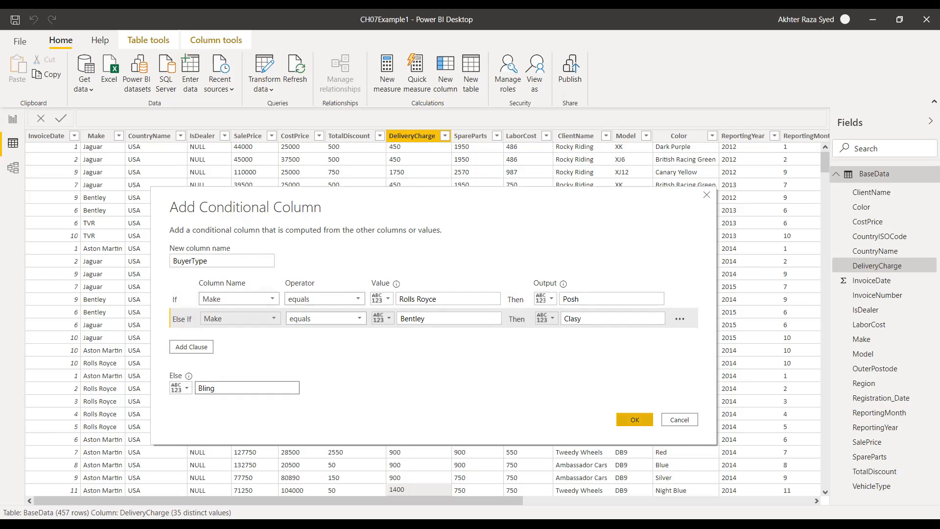
pyautogui.click(634, 419)
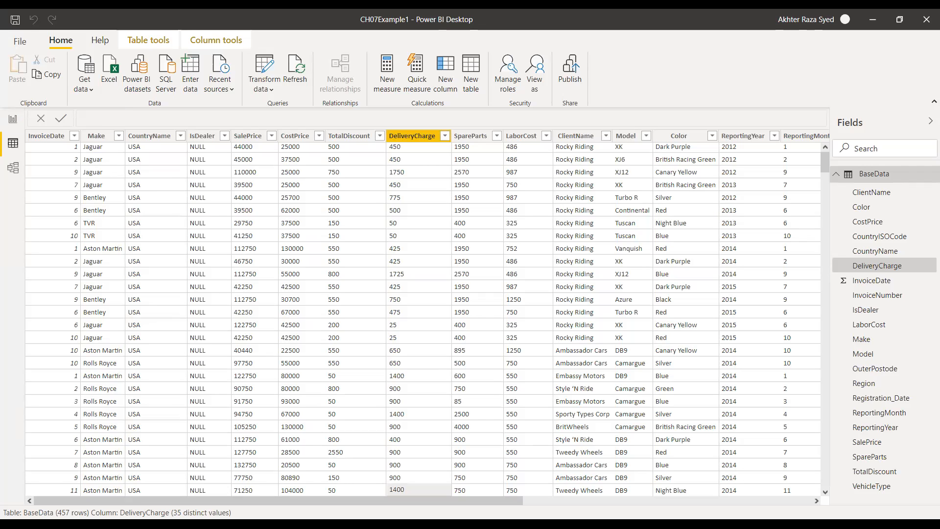
pyautogui.click(18, 74)
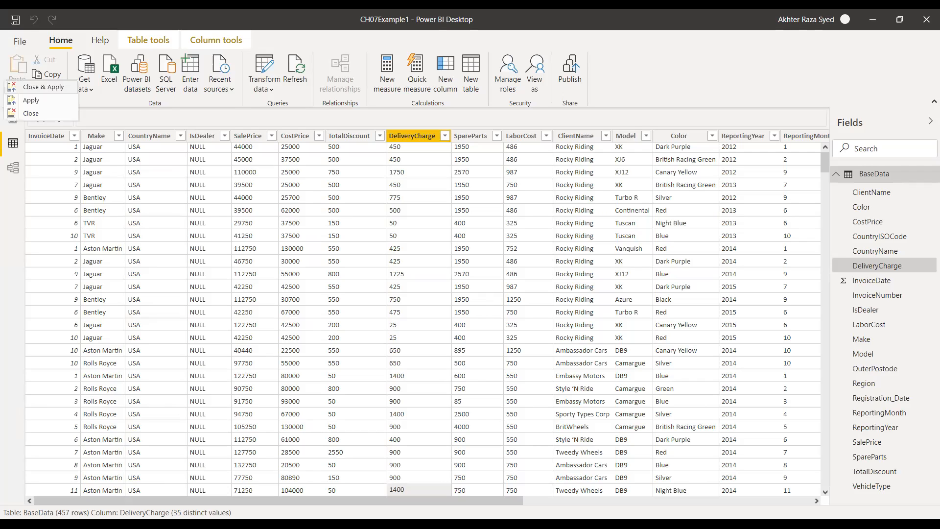
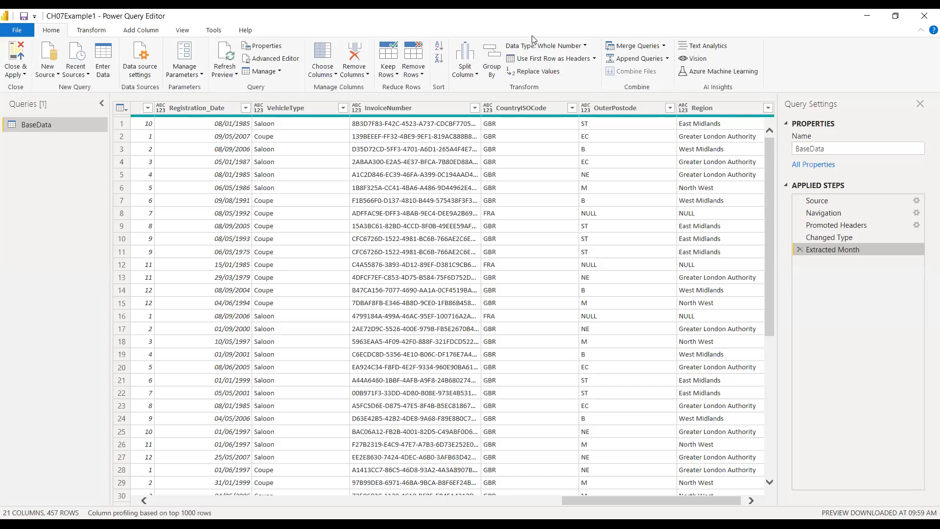
# - Add an index column starting from 1 to the BaseData query and check its numbering
pyautogui.click(147, 32)
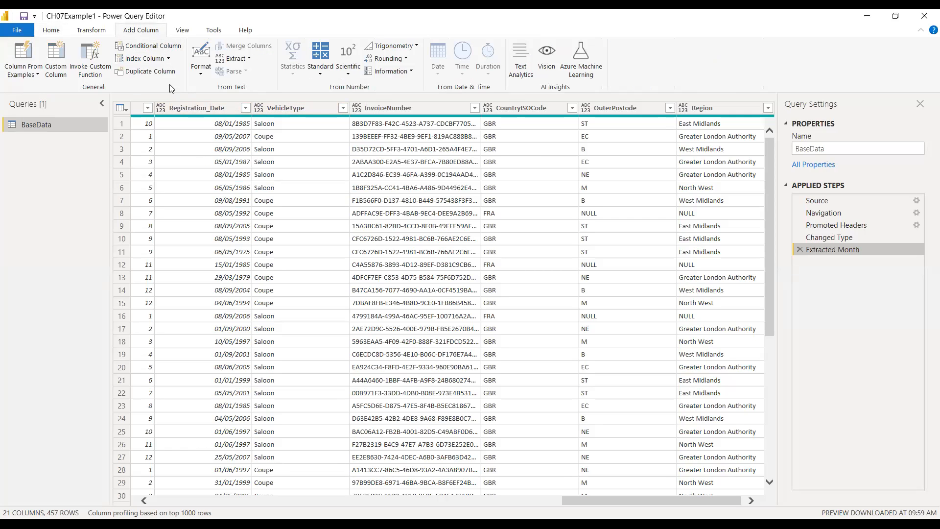
pyautogui.click(168, 60)
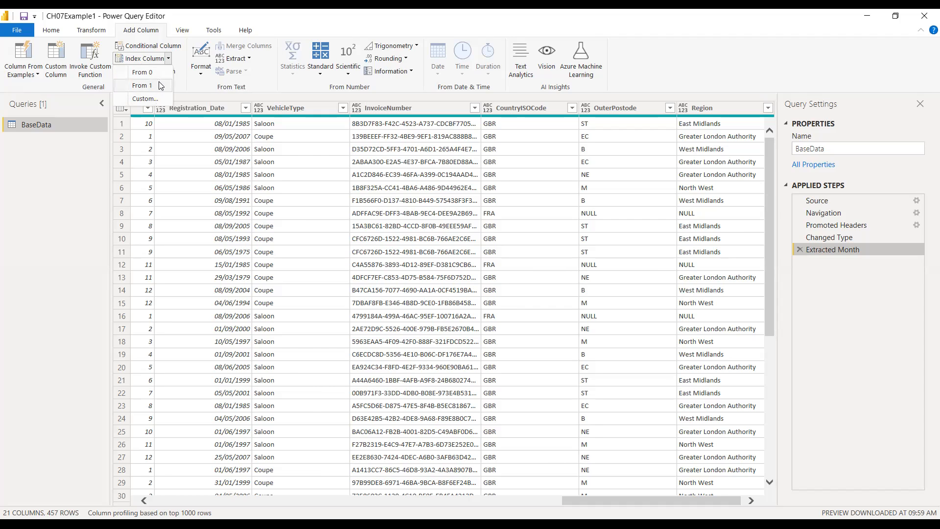
pyautogui.click(142, 86)
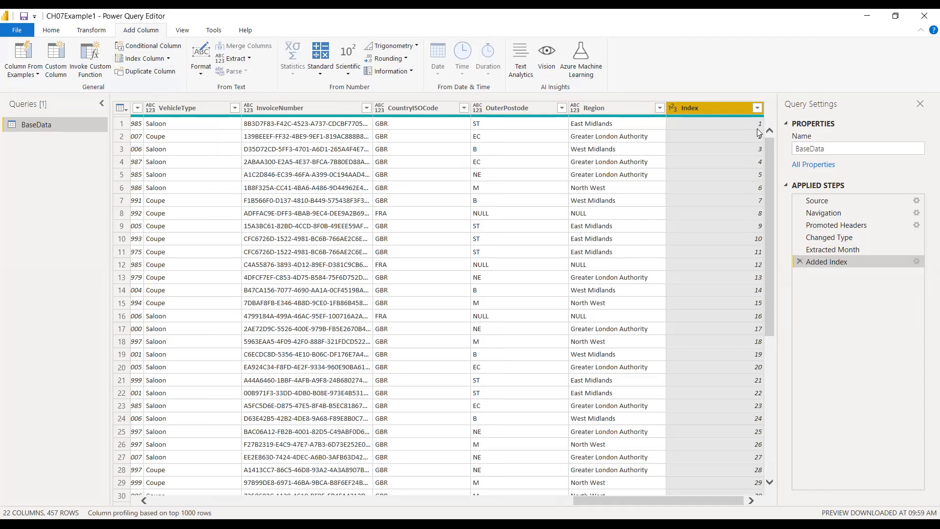
pyautogui.moveTo(767, 239); pyautogui.dragTo(760, 158)
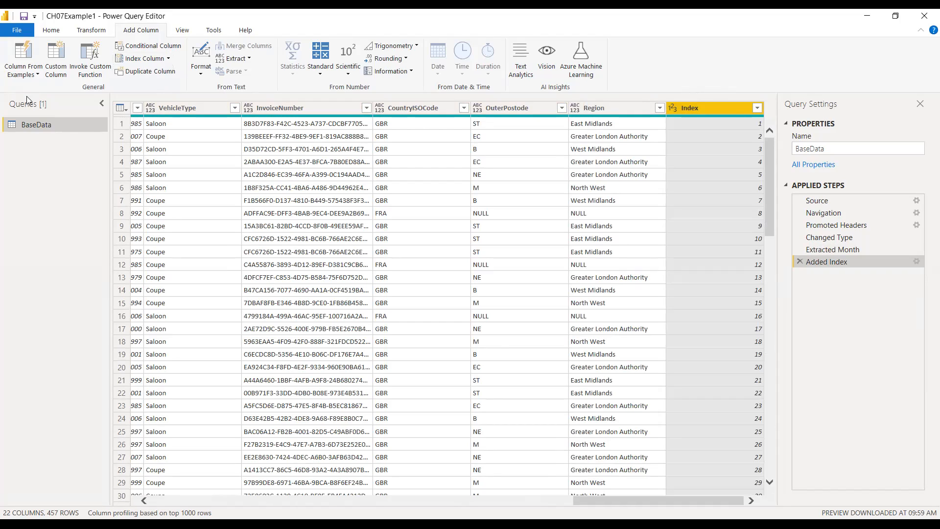
# - Apply the BaseData query changes to the model and close the query editor
pyautogui.click(36, 75)
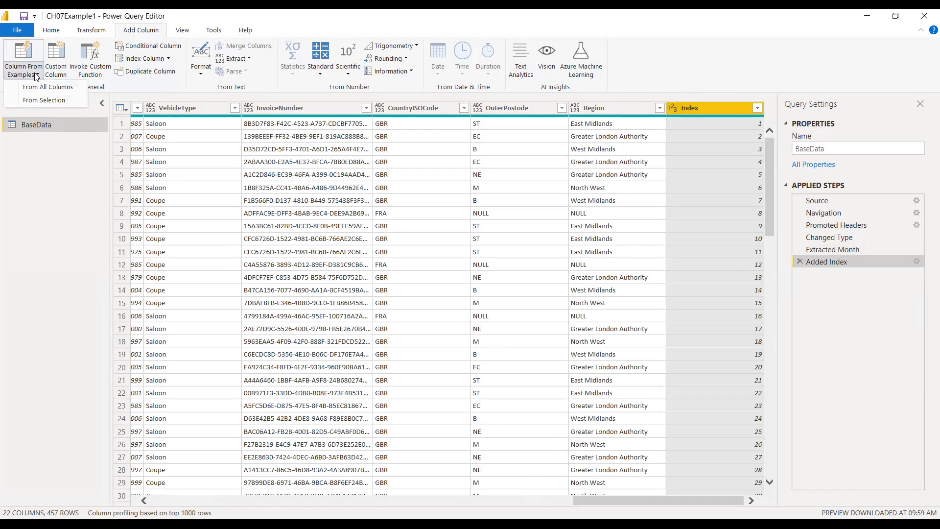
pyautogui.click(57, 32)
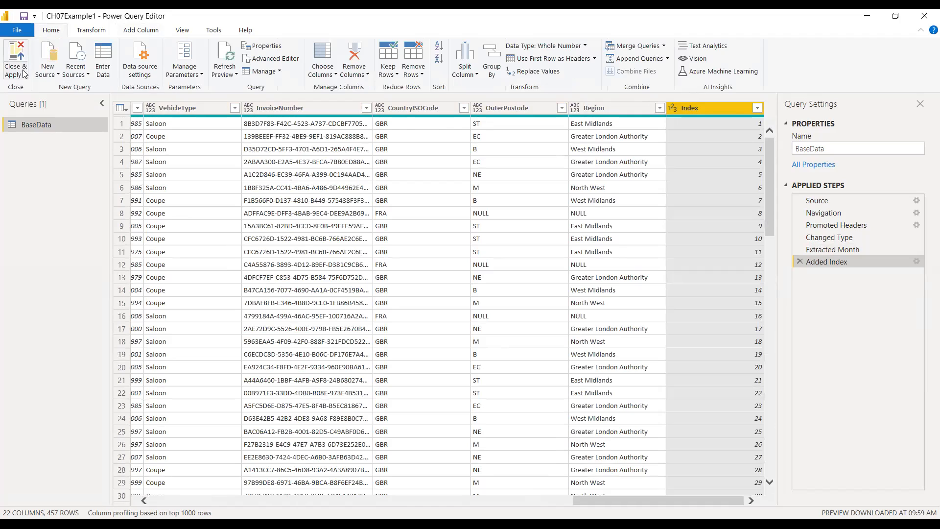
pyautogui.click(24, 75)
pyautogui.click(27, 88)
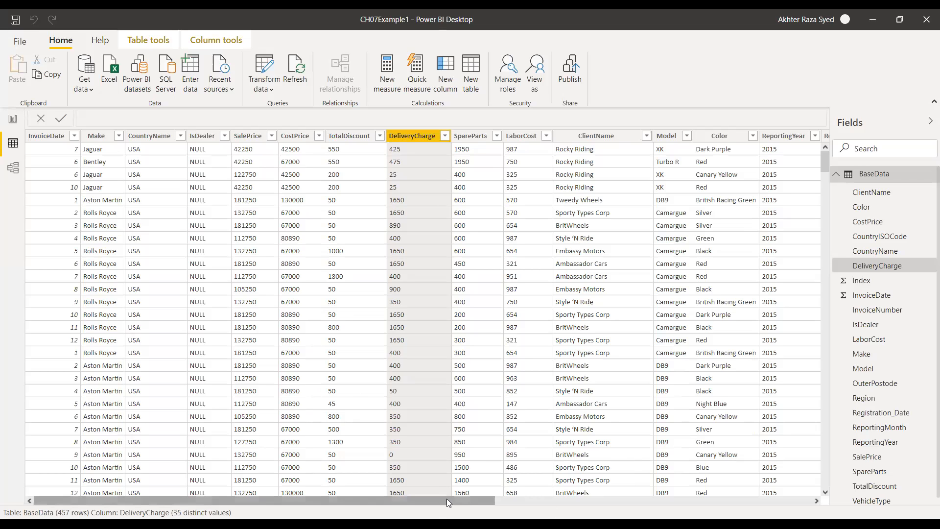
# - Examine the loaded BaseData table across to its last columns, including the new Index column
pyautogui.moveTo(450, 500); pyautogui.dragTo(729, 500)
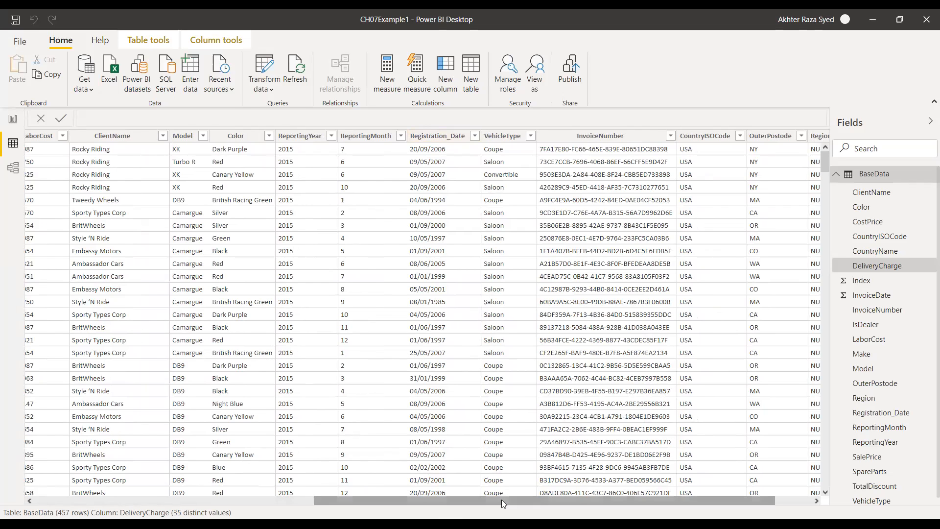
pyautogui.moveTo(580, 501); pyautogui.dragTo(617, 500)
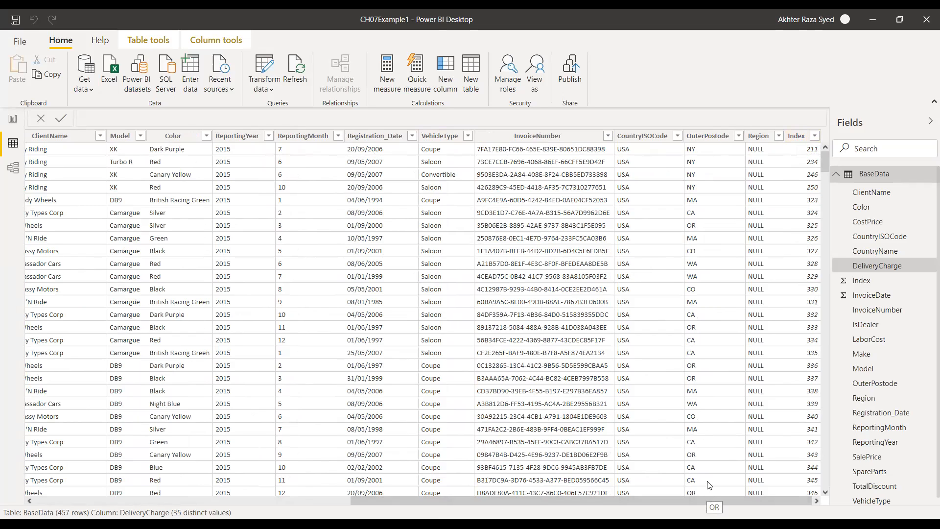
pyautogui.scroll(-5, 696, 370)
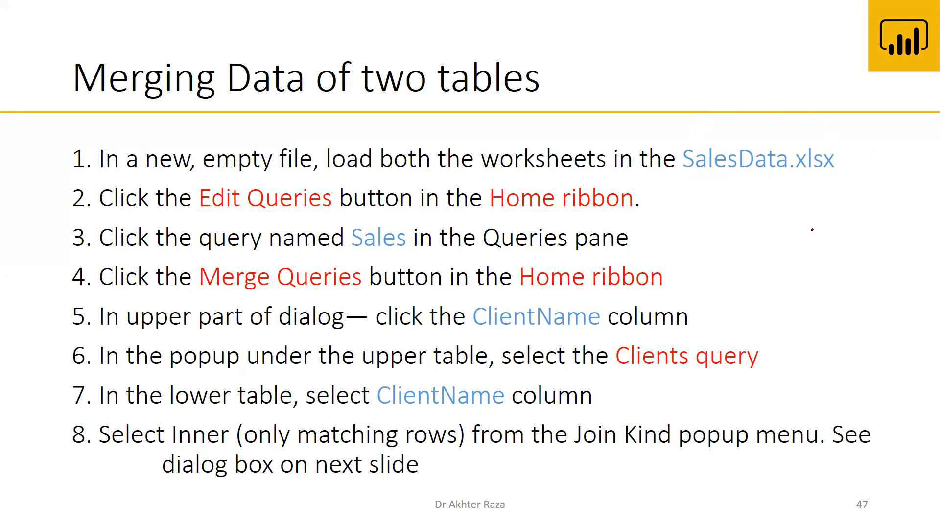
pyautogui.press('Right')
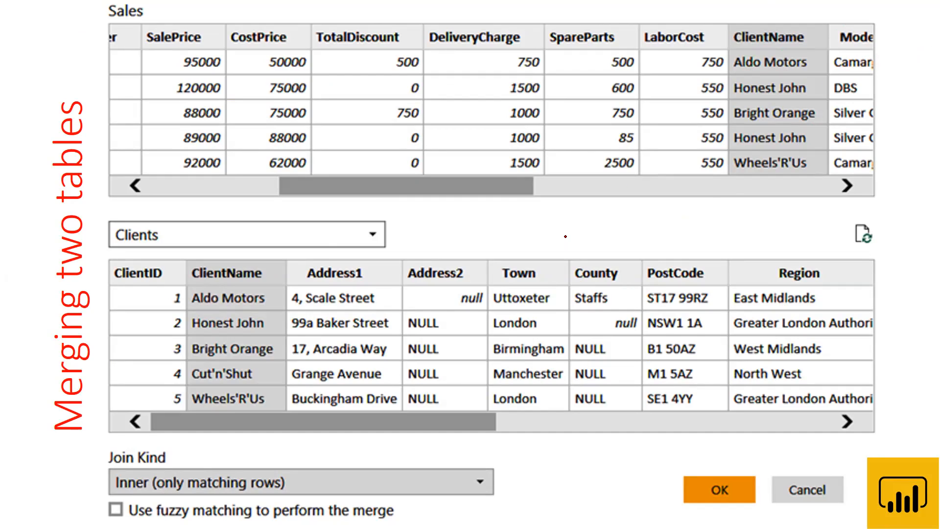
pyautogui.press('Left')
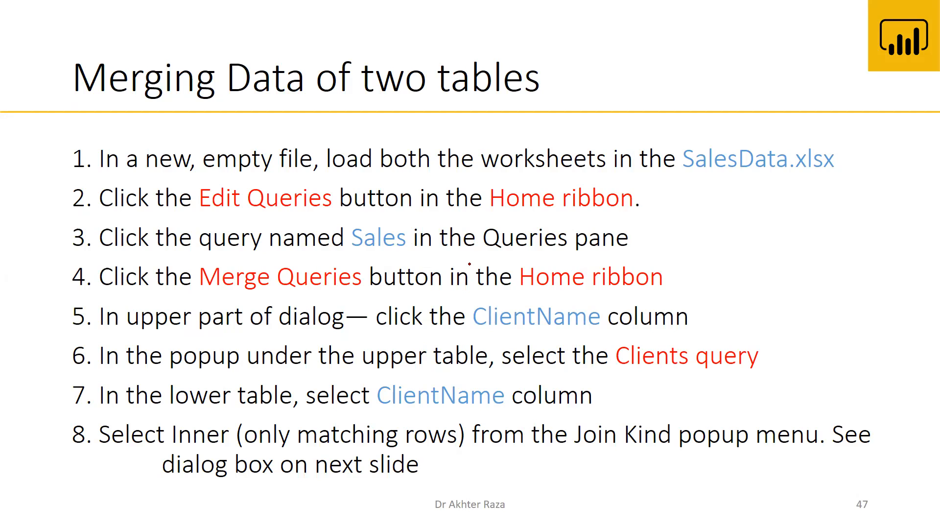
# - Switch to the blank Power BI Desktop report and browse to the CH08 folder of PowerBiDesktopSamples for an Excel import
pyautogui.hotkey('alt', 'Tab')
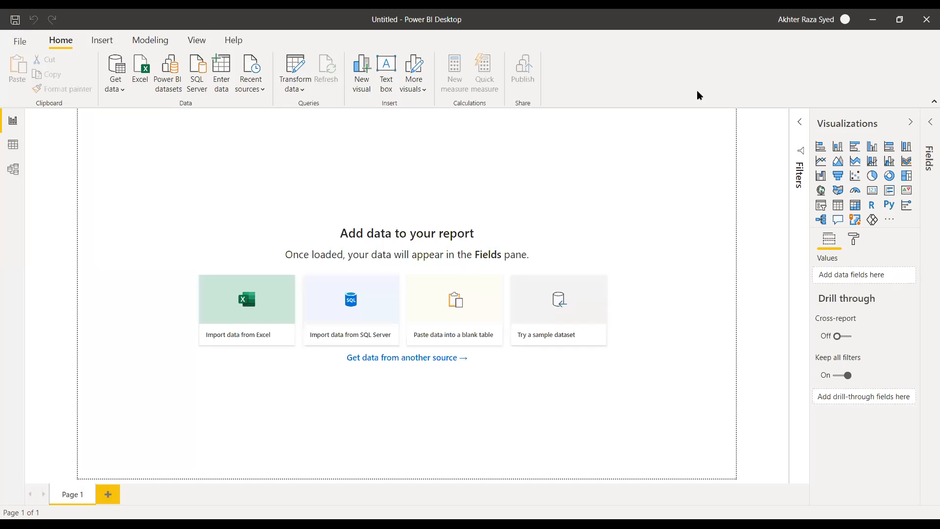
pyautogui.click(121, 86)
pyautogui.click(141, 130)
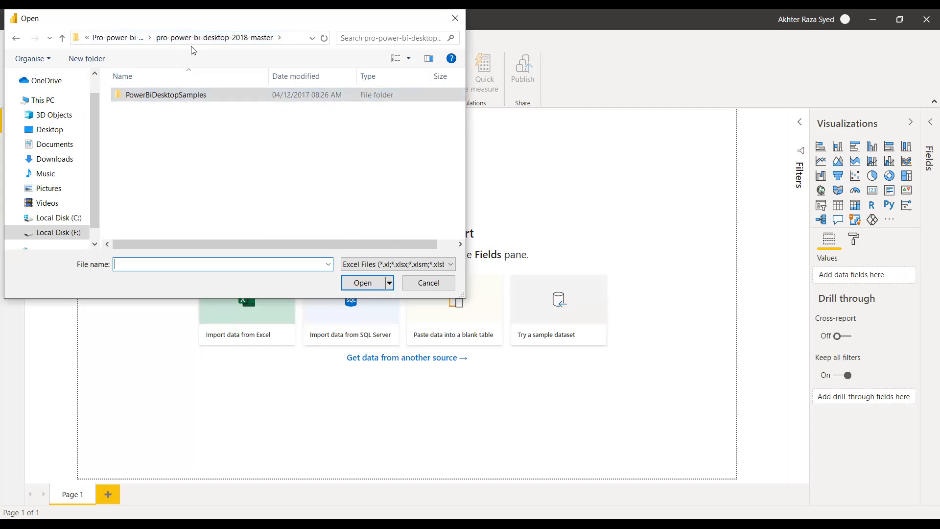
pyautogui.click(120, 39)
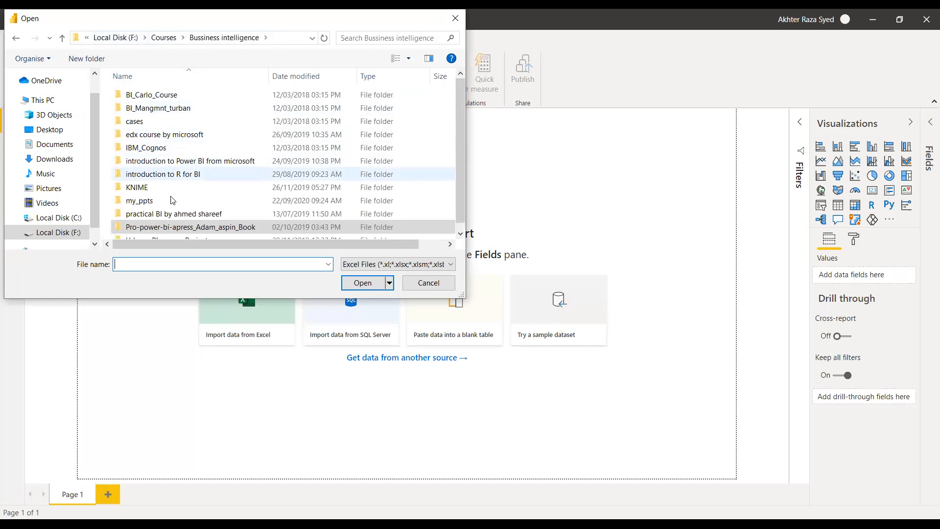
pyautogui.doubleClick(203, 227)
pyautogui.doubleClick(201, 95)
pyautogui.doubleClick(200, 96)
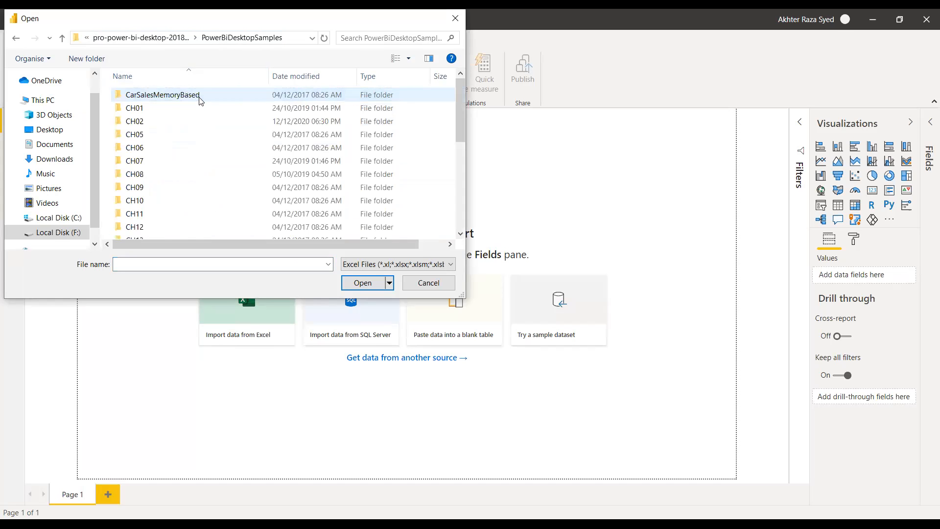
pyautogui.doubleClick(149, 177)
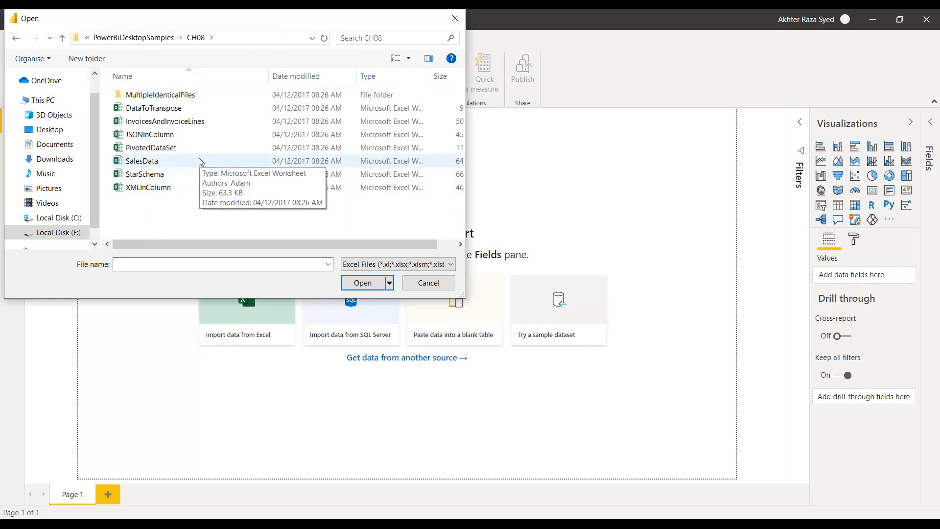
# - Open the SalesData workbook and bring only its Sales sheet into the query editor for transformation
pyautogui.doubleClick(199, 161)
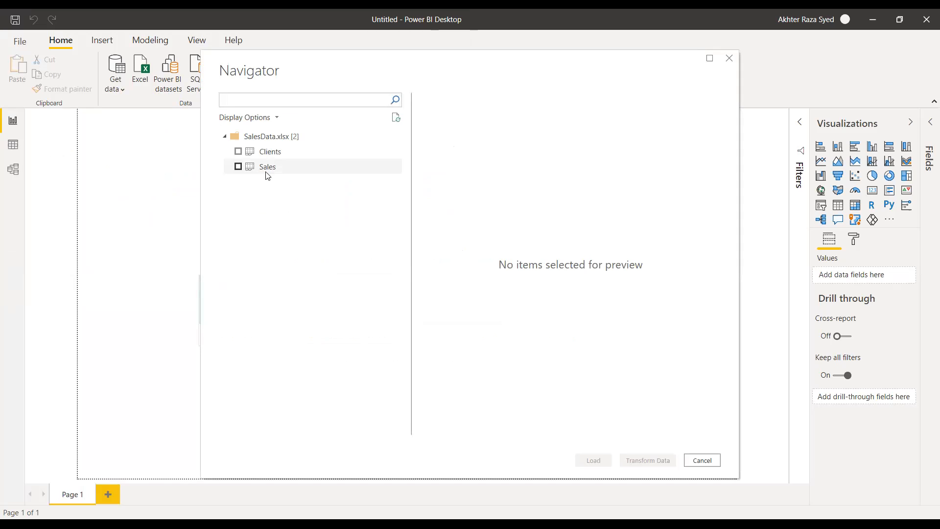
pyautogui.click(238, 167)
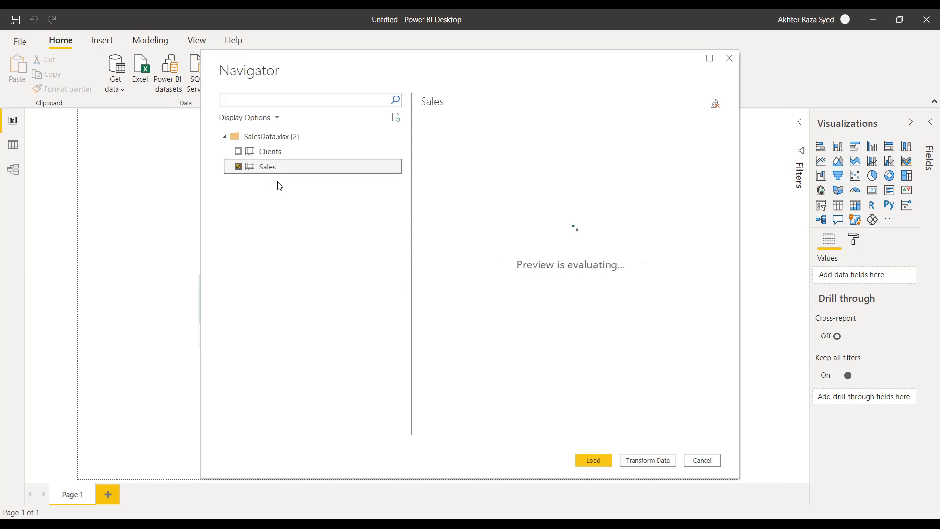
pyautogui.click(650, 460)
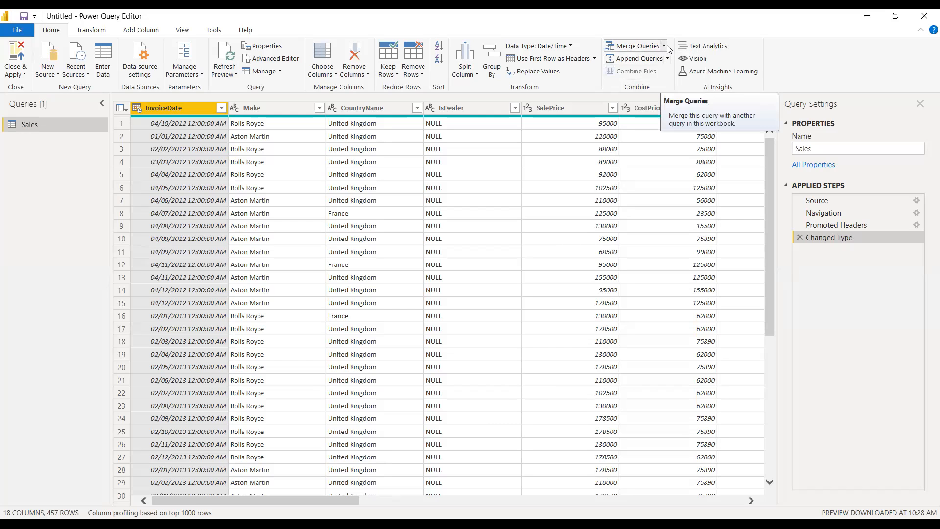
pyautogui.click(632, 47)
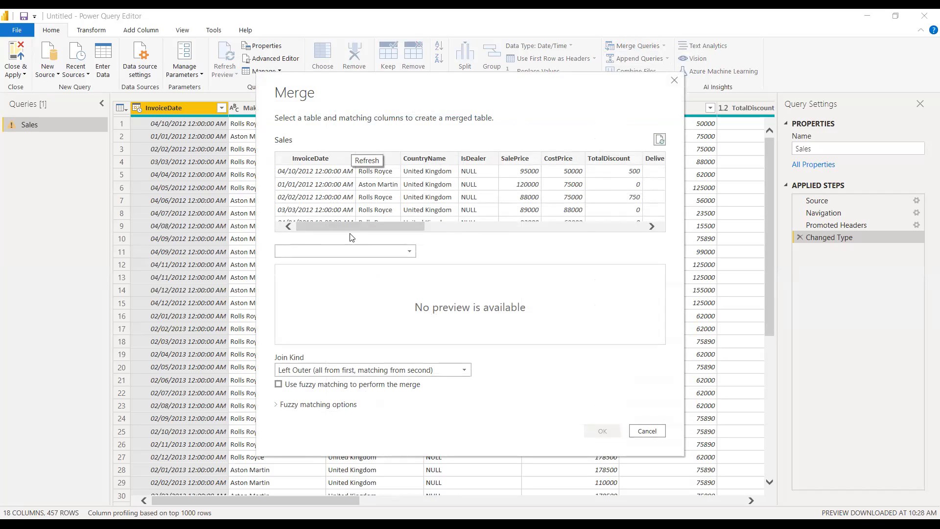
pyautogui.click(413, 251)
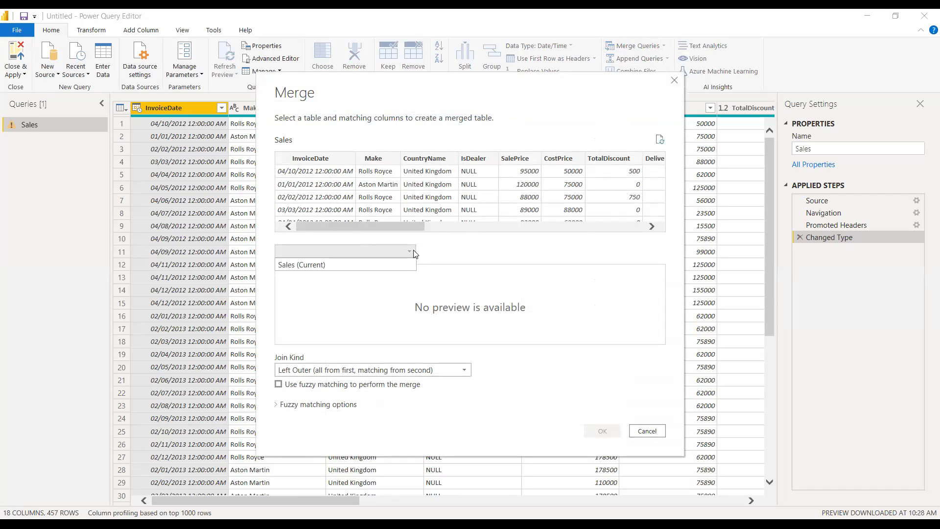
pyautogui.click(413, 252)
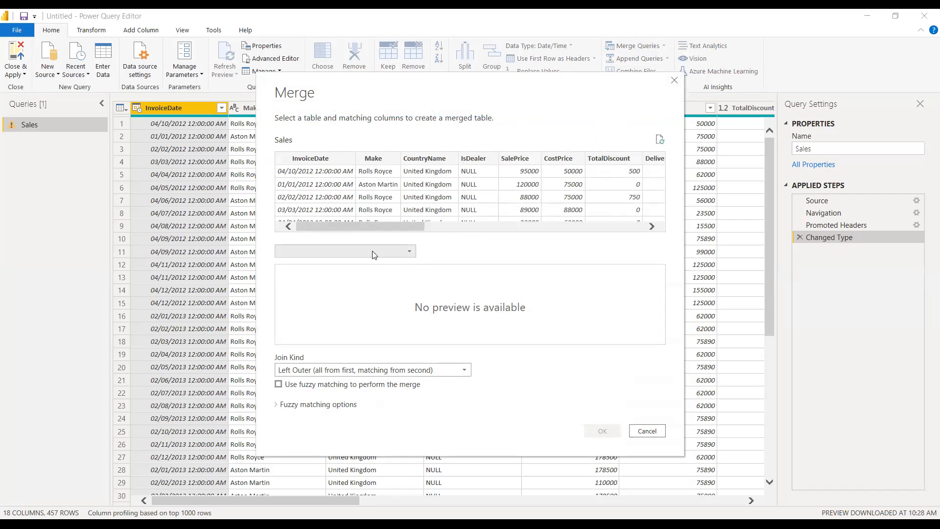
pyautogui.click(646, 431)
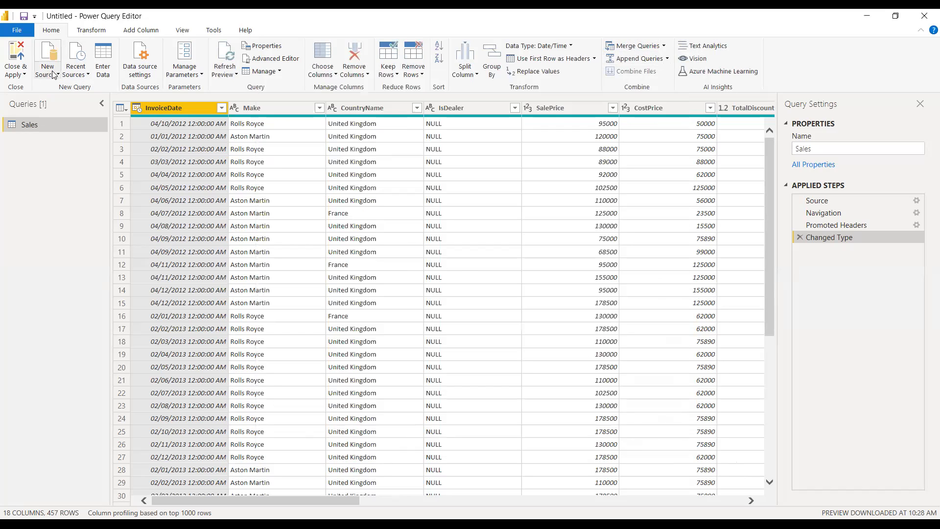
# - Leave the query editor and discard the pending changes to the Sales query
pyautogui.click(22, 79)
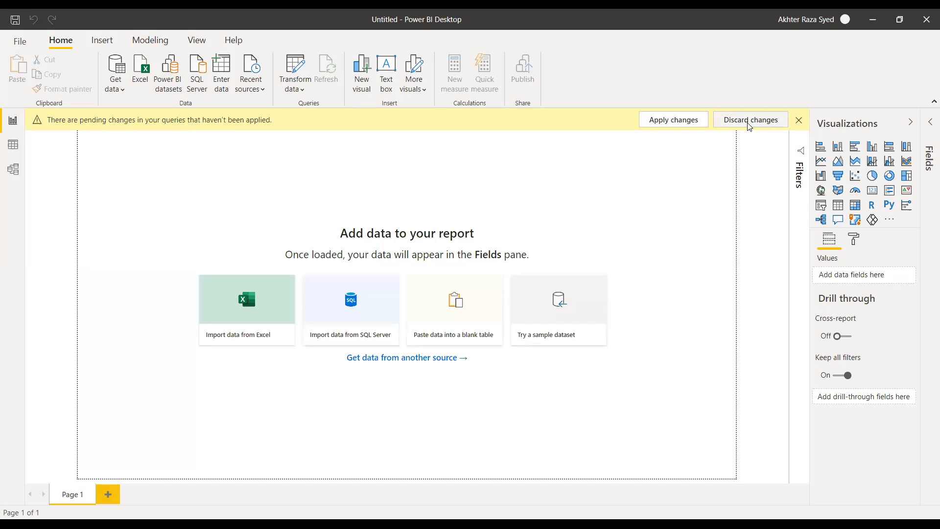
pyautogui.click(749, 127)
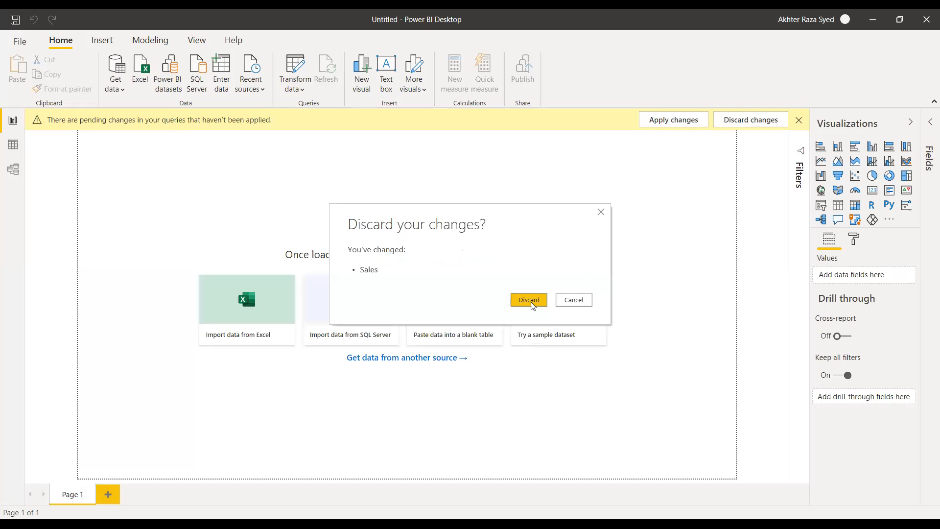
pyautogui.click(535, 302)
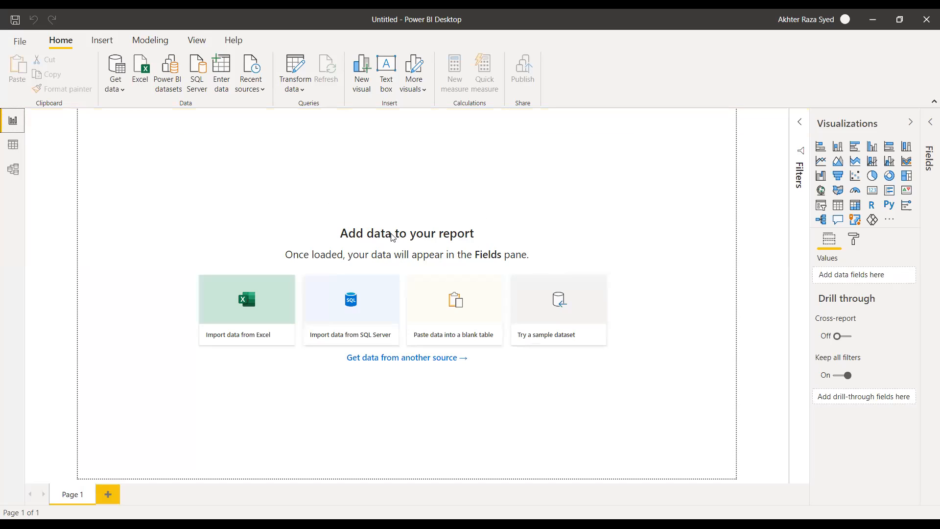
# - Import both the Clients and Sales sheets from SalesData.xlsx into the query editor for transformation
pyautogui.click(119, 88)
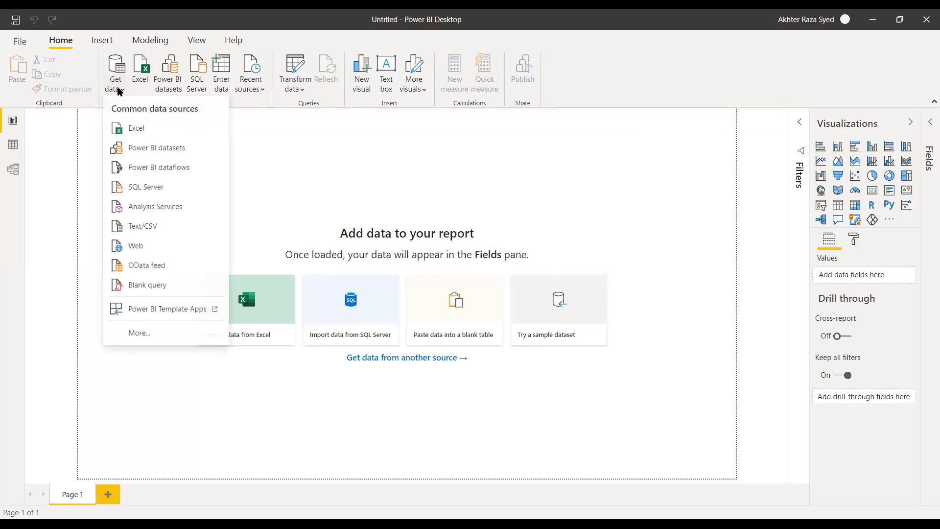
pyautogui.click(137, 133)
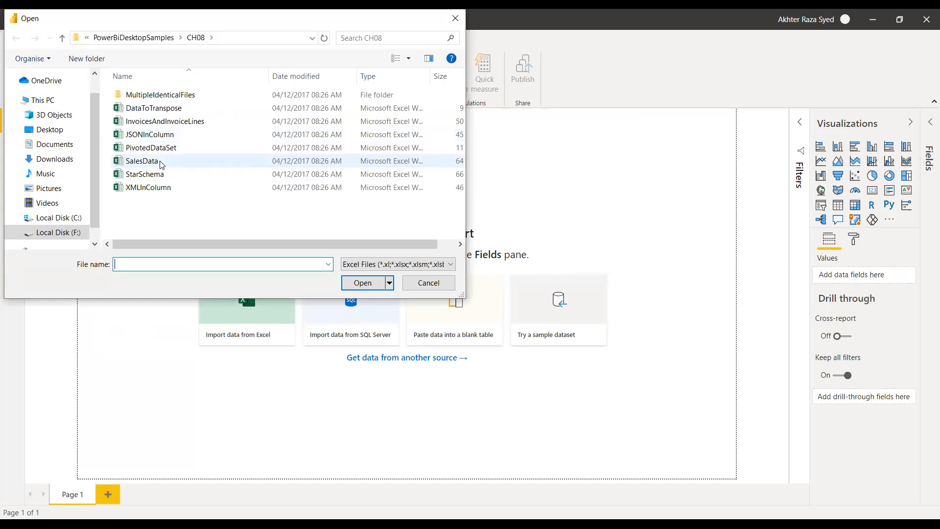
pyautogui.click(162, 165)
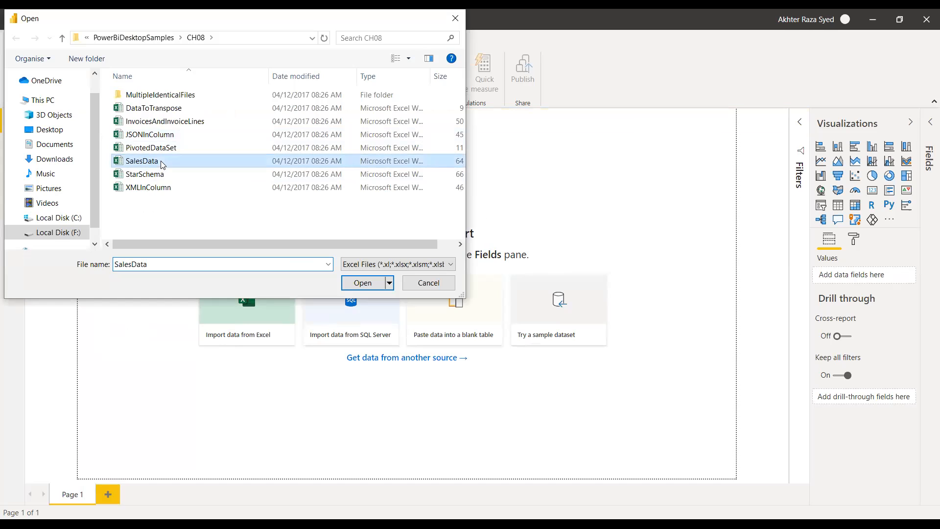
pyautogui.doubleClick(163, 165)
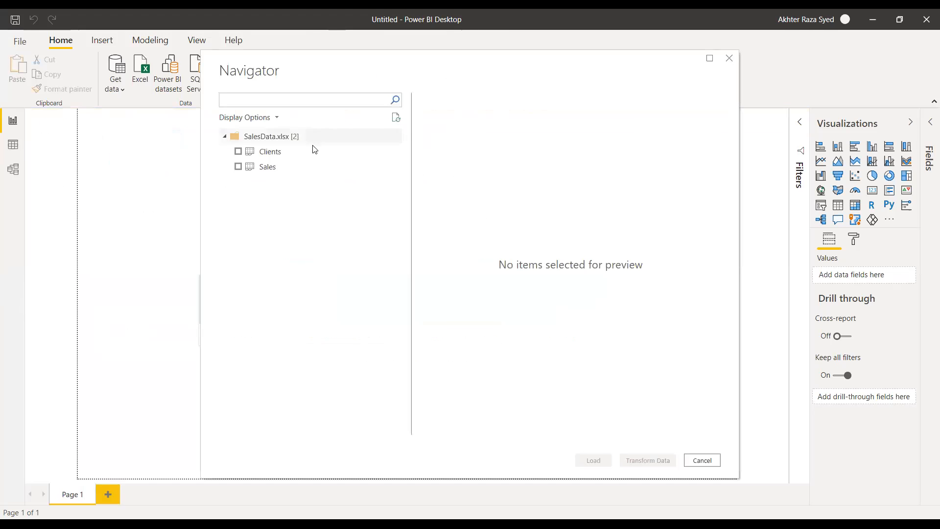
pyautogui.click(238, 151)
pyautogui.click(237, 167)
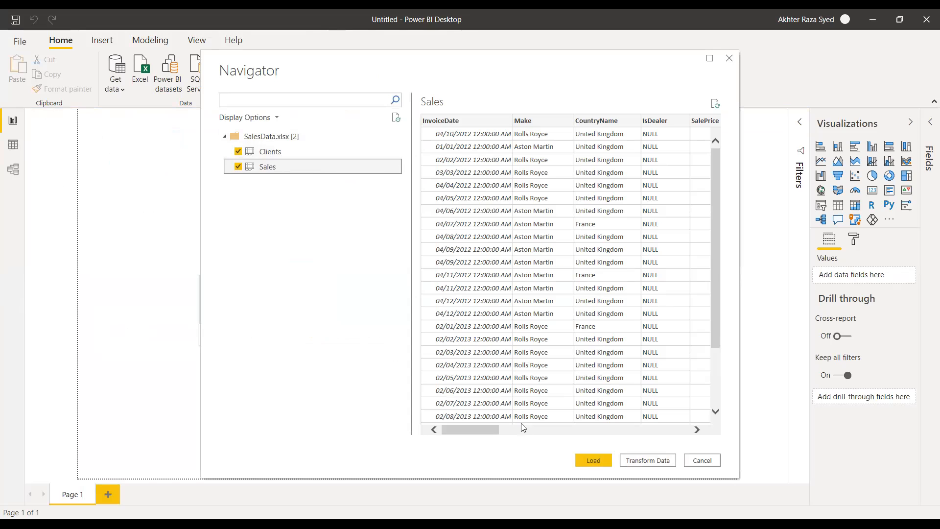
pyautogui.click(660, 463)
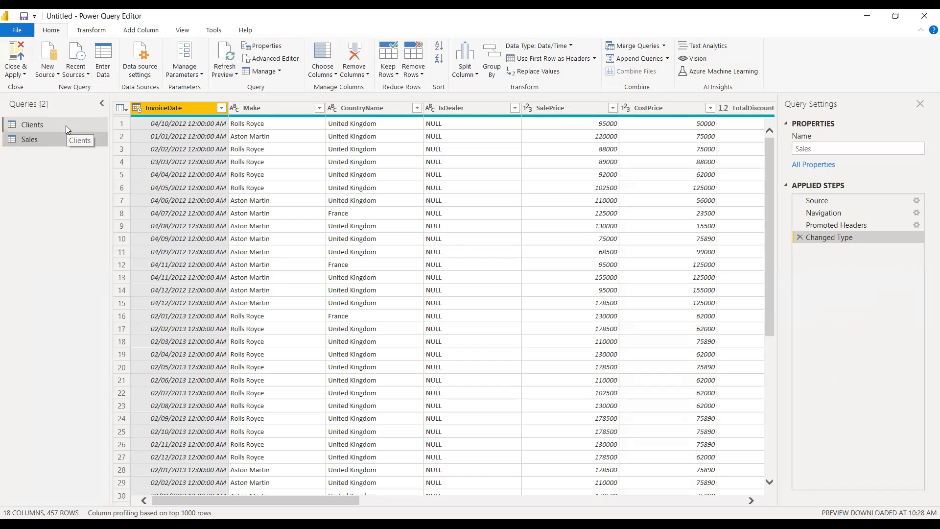
# - Start merging the Clients query with the Sales query, matching them on the ClientName column in both tables
pyautogui.click(66, 125)
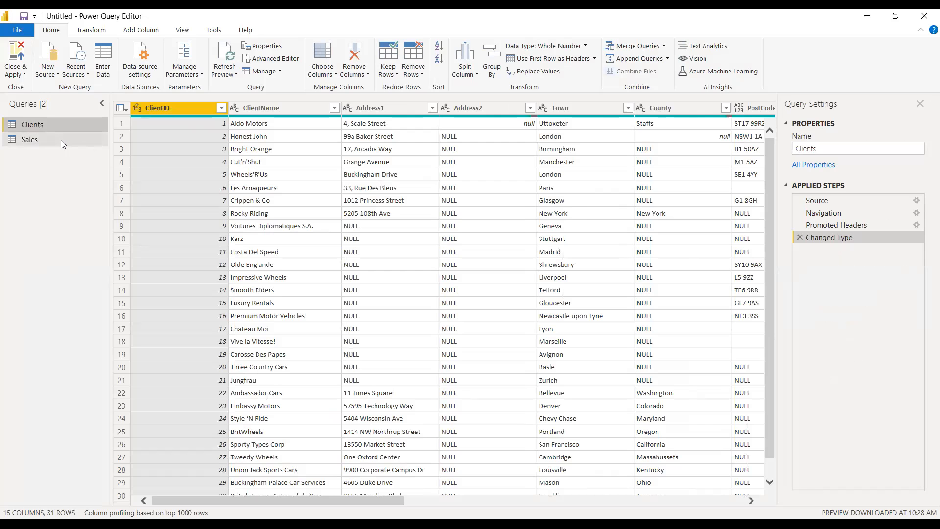
pyautogui.click(60, 140)
pyautogui.click(48, 124)
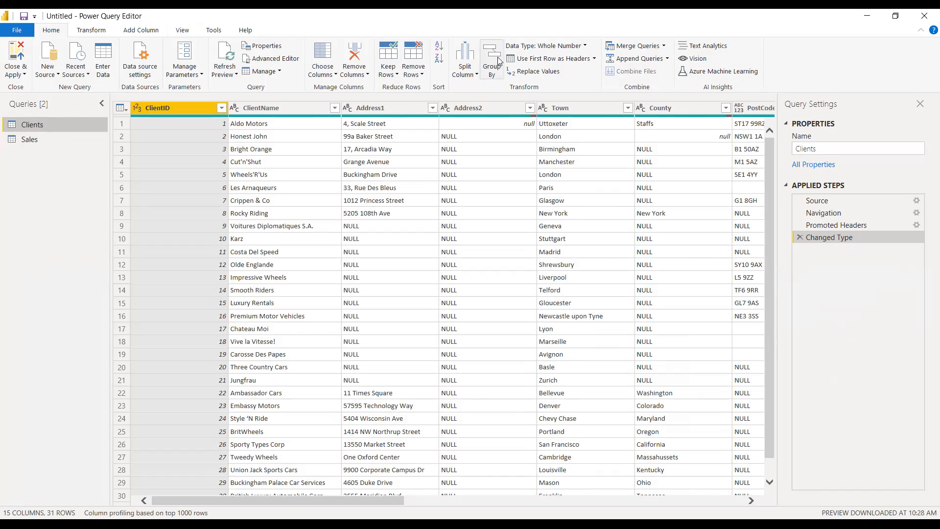
pyautogui.click(634, 47)
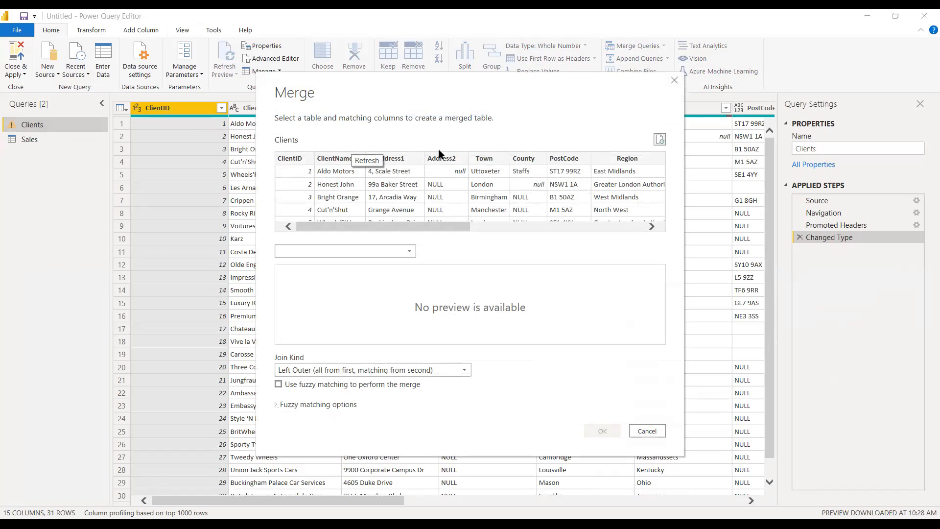
pyautogui.click(338, 159)
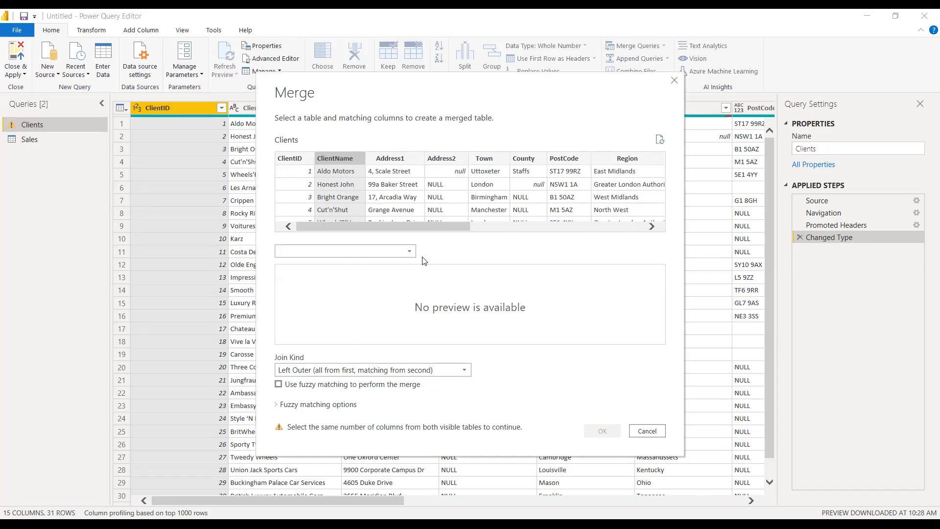
pyautogui.click(409, 252)
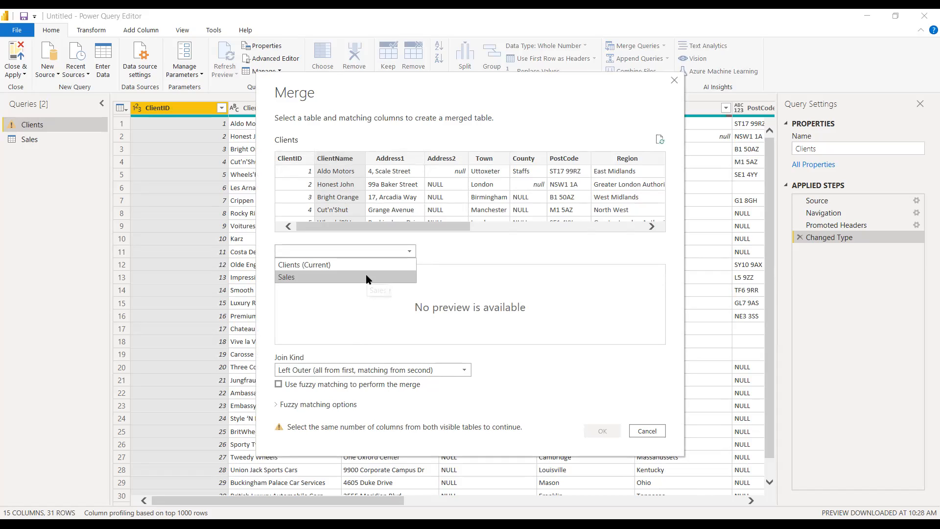
pyautogui.click(366, 277)
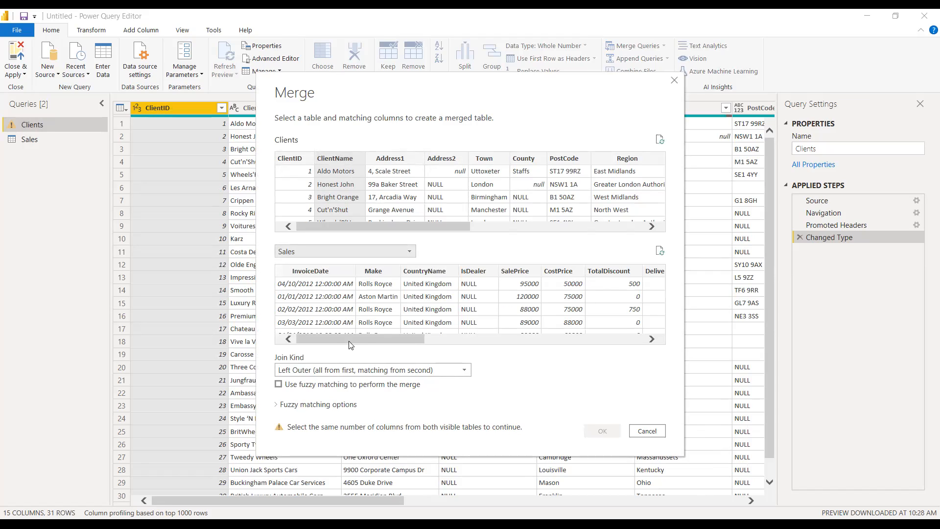
pyautogui.moveTo(351, 337); pyautogui.dragTo(443, 340)
pyautogui.click(572, 271)
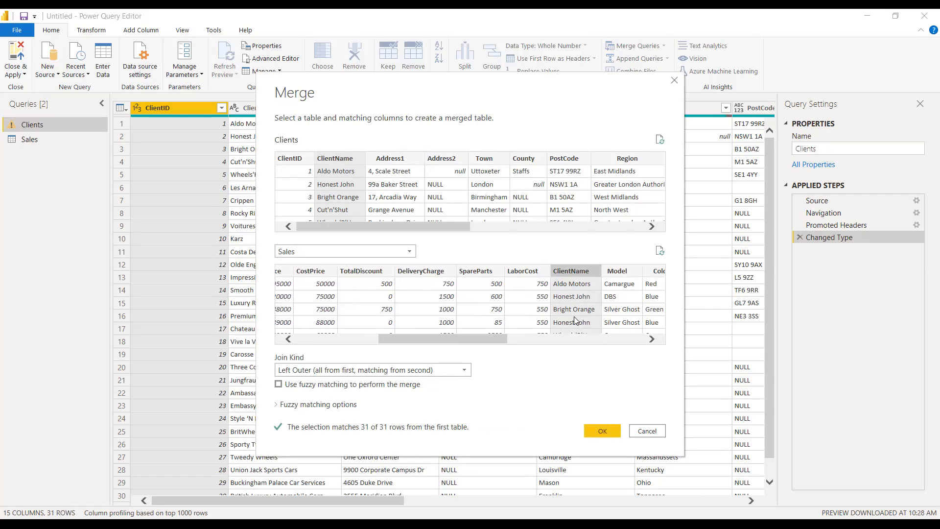
# - Keep the Left Outer join kind for the Clients and Sales merge and create the merged column
pyautogui.click(469, 371)
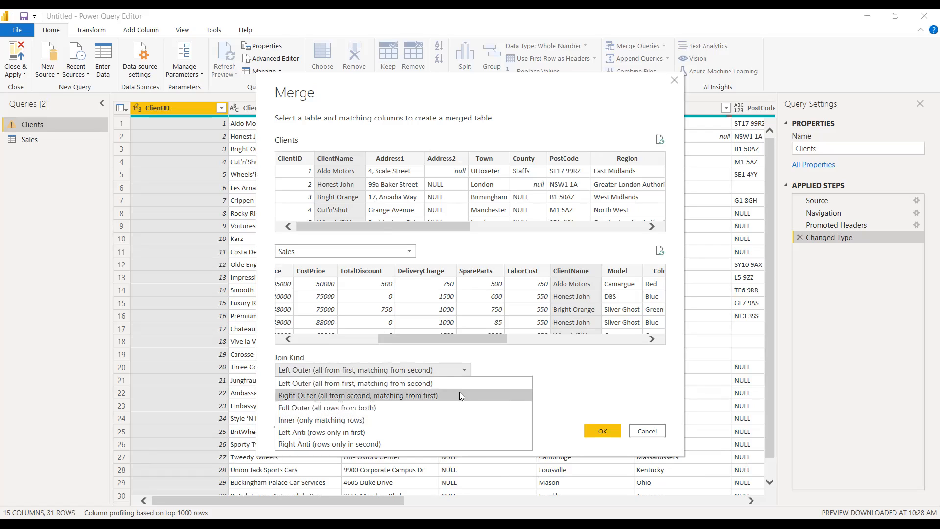
pyautogui.click(463, 380)
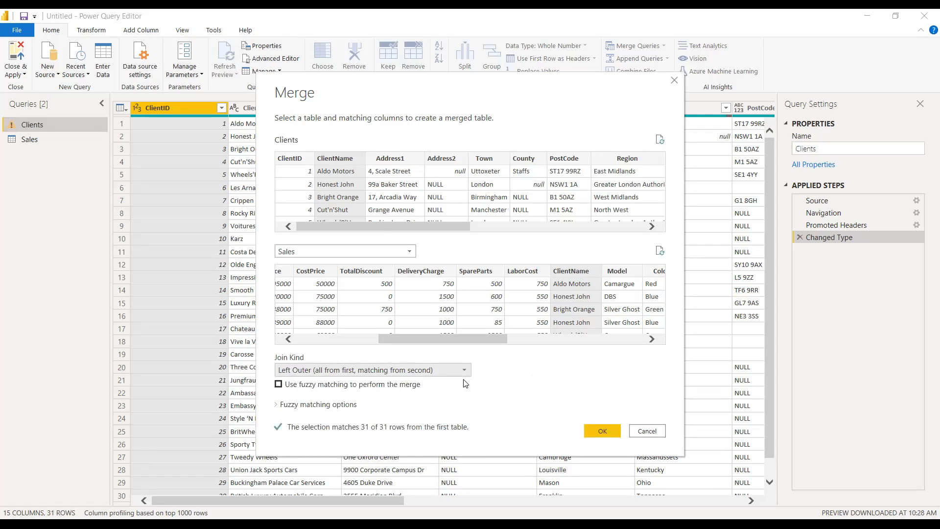
pyautogui.click(602, 431)
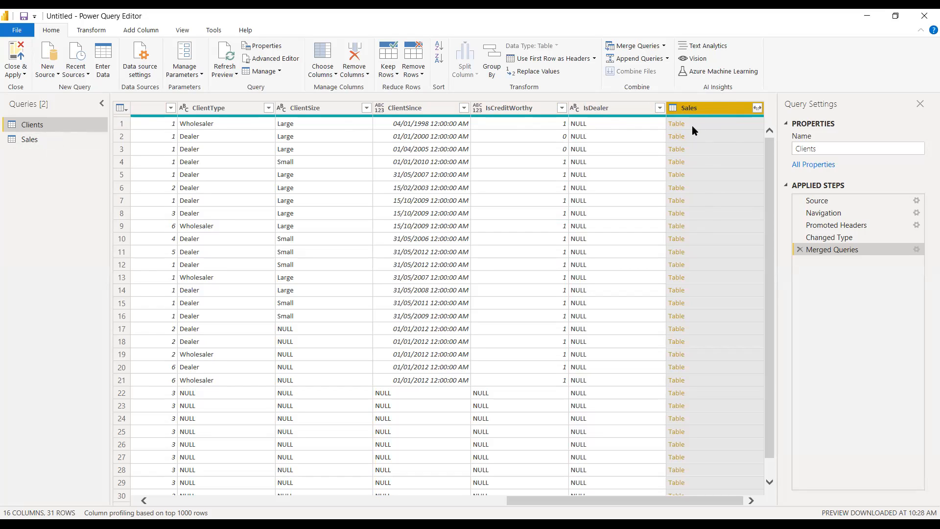
# - Expand the merged Sales column into all its columns, using the original column name as prefix, and review the result
pyautogui.click(756, 108)
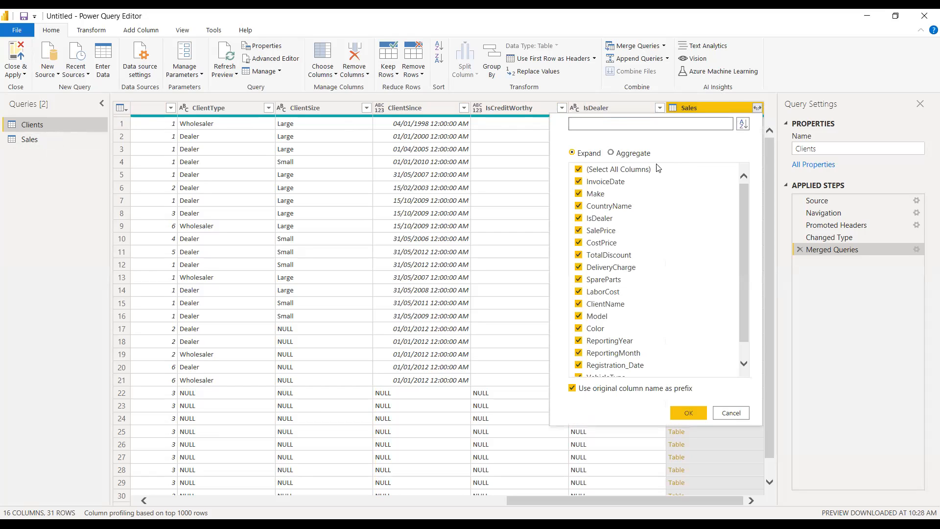
pyautogui.scroll(-1, 632, 277)
pyautogui.scroll(1, 631, 277)
pyautogui.scroll(-1, 595, 287)
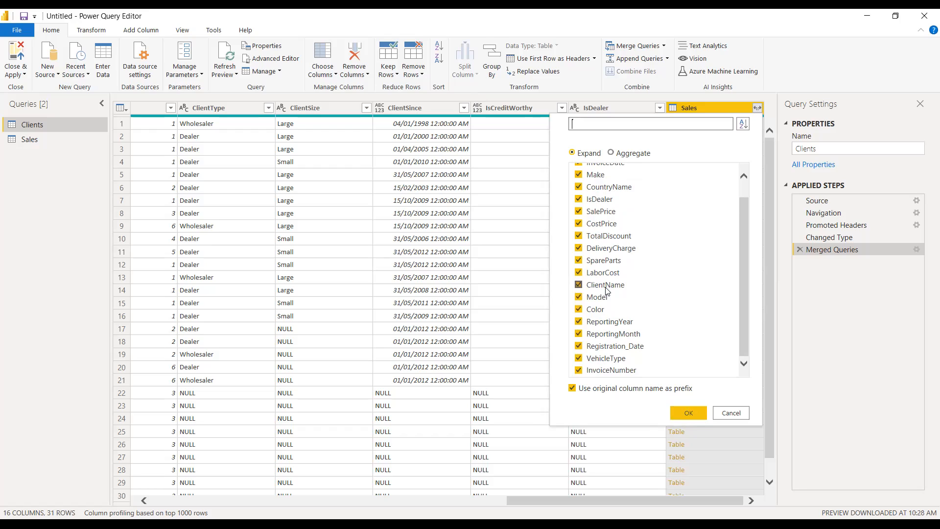
pyautogui.click(688, 413)
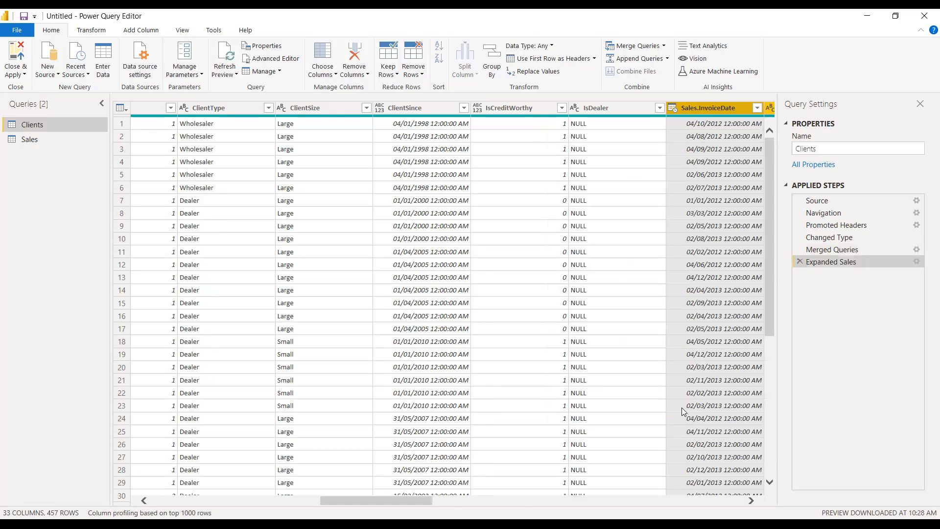
pyautogui.moveTo(412, 499); pyautogui.dragTo(461, 499)
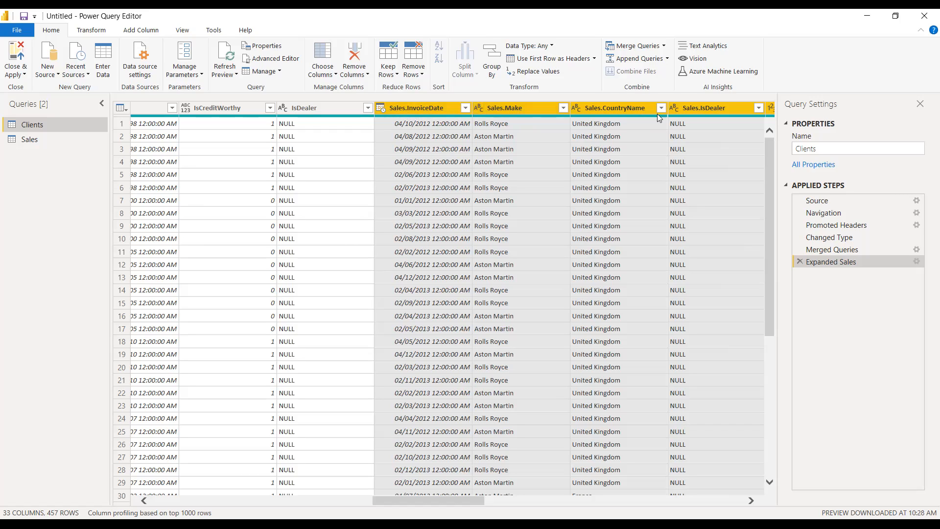
pyautogui.moveTo(466, 505); pyautogui.dragTo(240, 495)
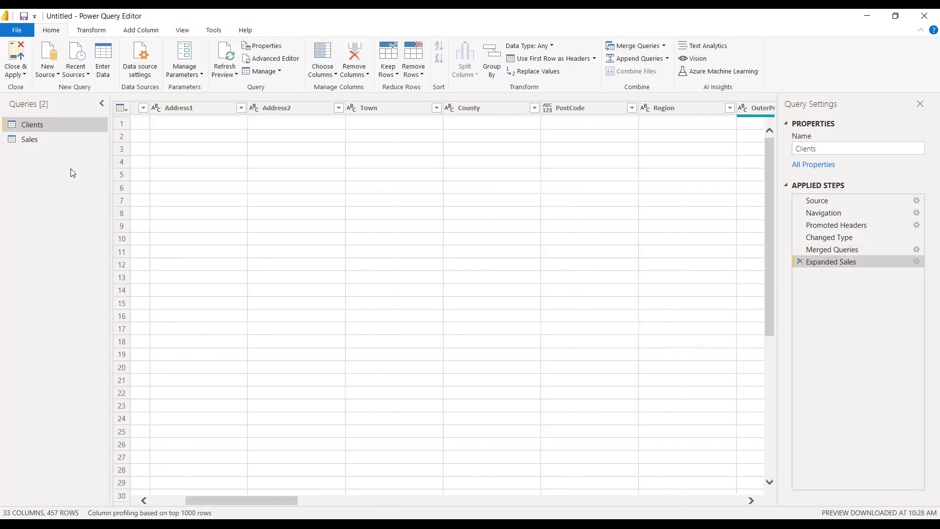
# - Close the query editor with the changes applied and expand the Clients table's field list in the report
pyautogui.click(24, 75)
pyautogui.click(26, 90)
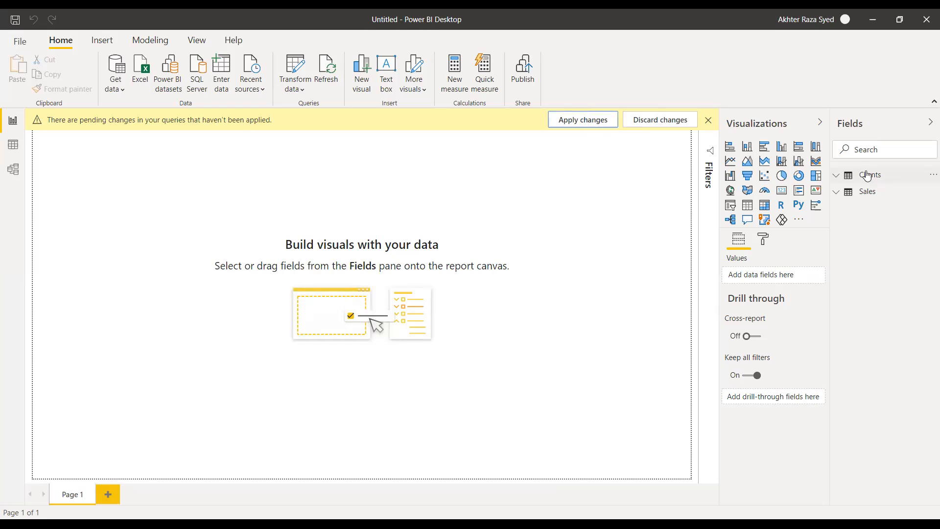
pyautogui.click(836, 180)
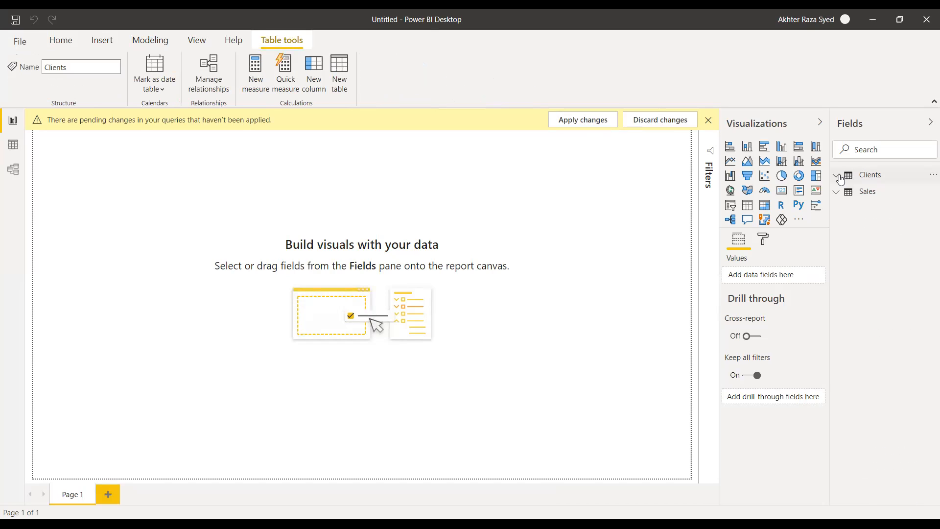
pyautogui.click(840, 180)
pyautogui.scroll(-5, 846, 294)
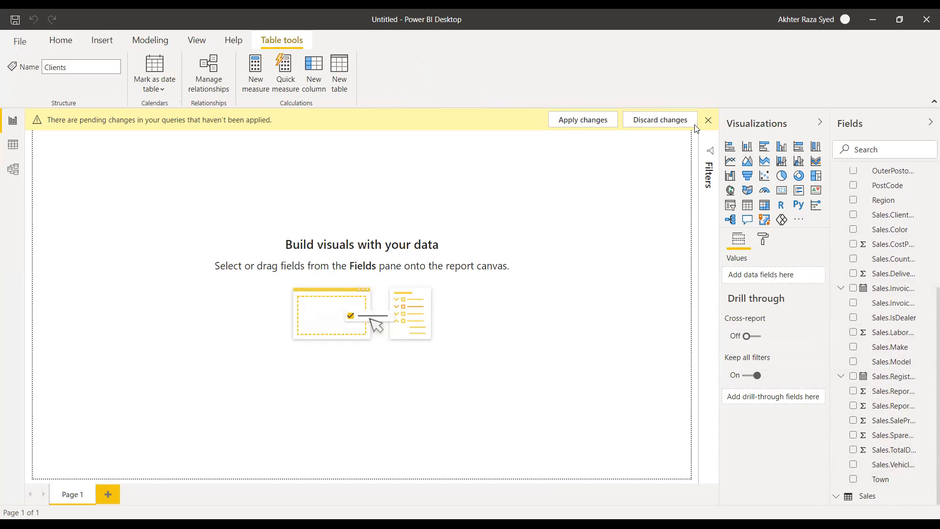
# - Dismiss the pending-changes notice and switch the report to the model view
pyautogui.click(710, 120)
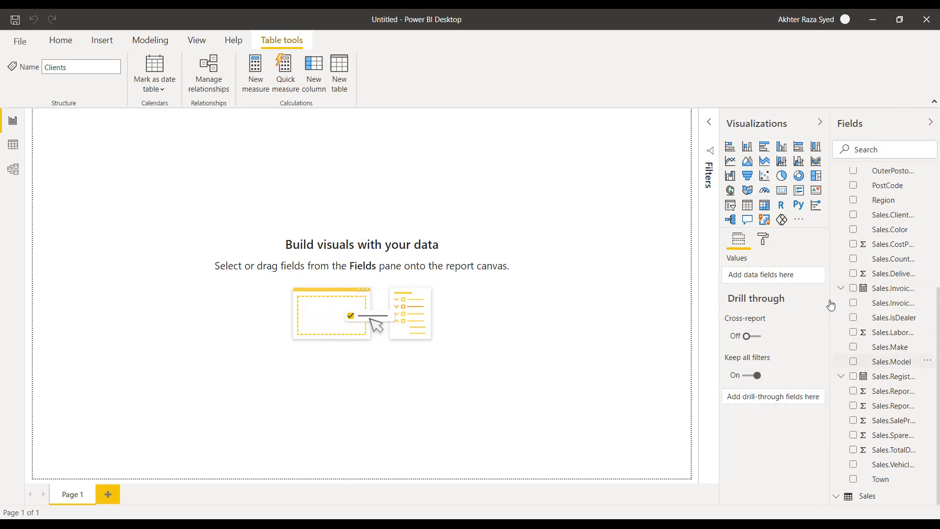
pyautogui.click(13, 171)
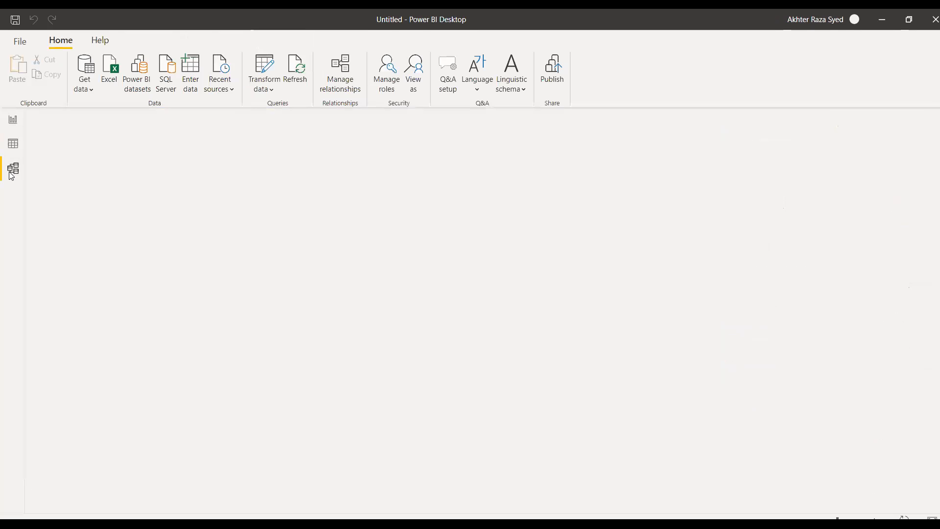
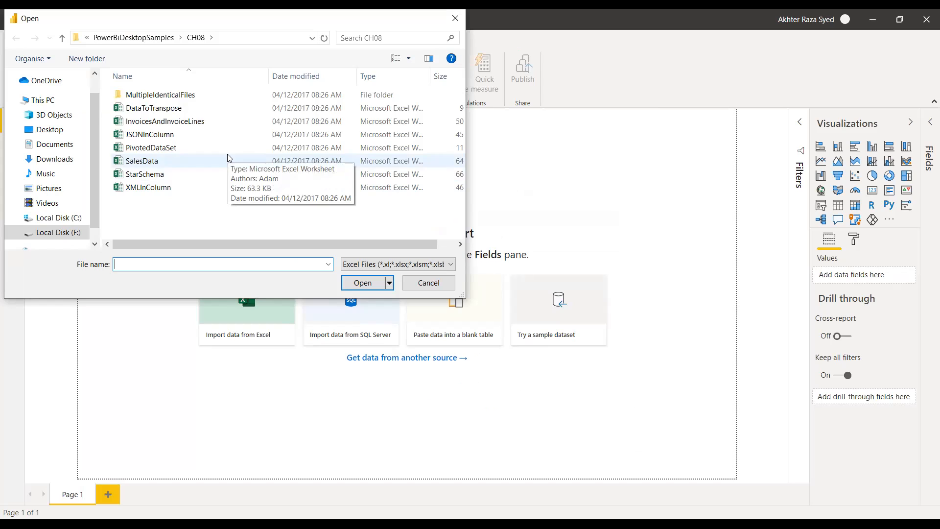
# - Import the InvoiceLines and Invoices sheets from the InvoicesAndInvoiceLines workbook into the query editor for transformation
pyautogui.click(213, 127)
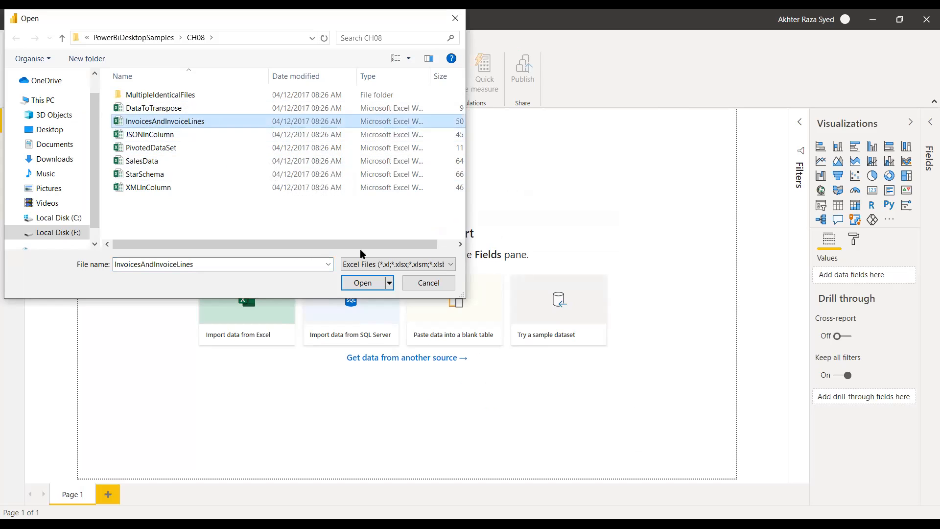
pyautogui.click(369, 286)
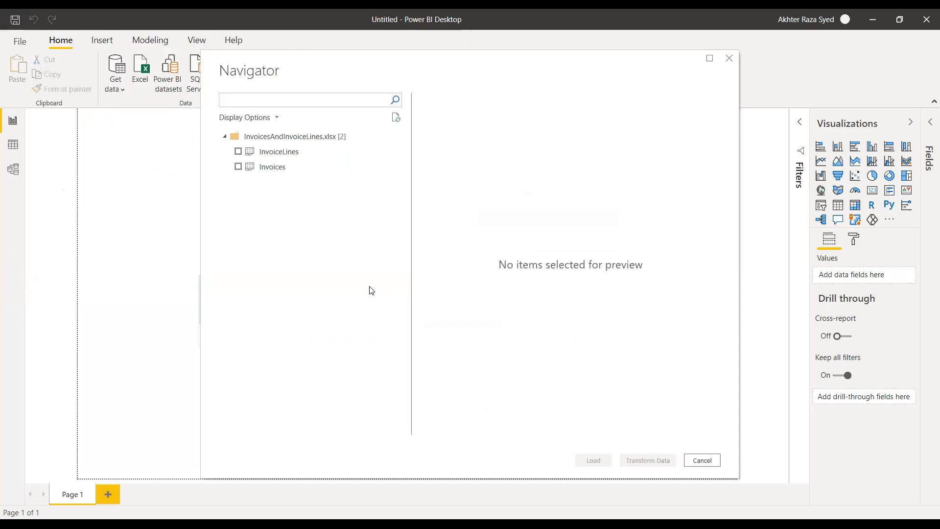
pyautogui.click(238, 152)
pyautogui.click(238, 167)
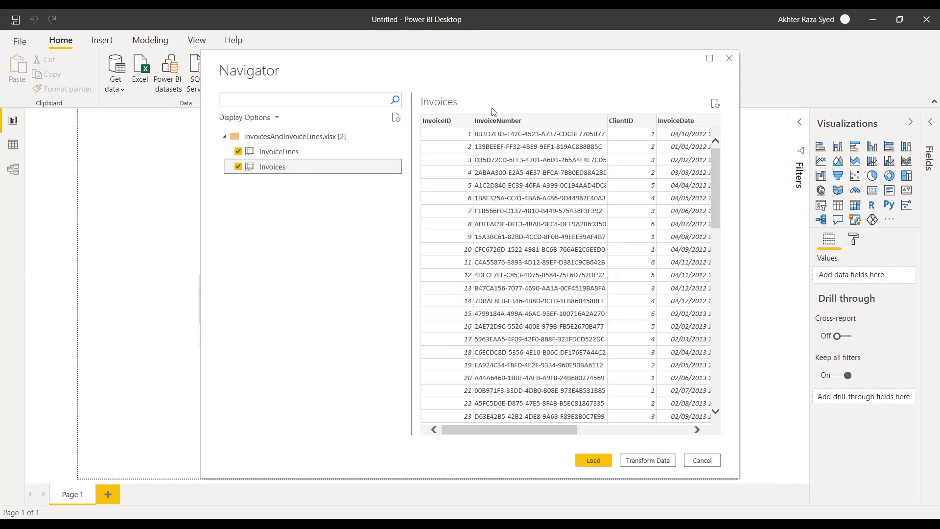
pyautogui.click(655, 463)
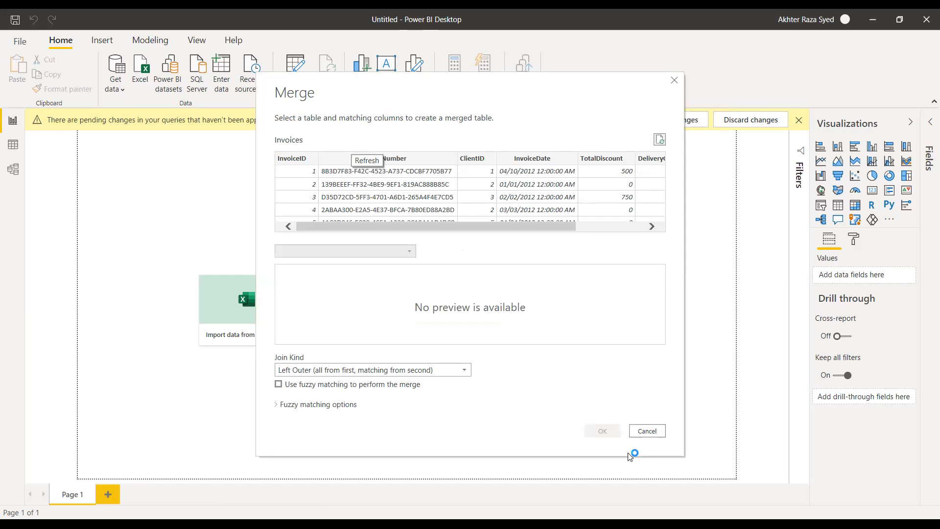
# - Choose InvoiceLines as the second table in the merge with Invoices and set the join kind to Inner (only matching rows)
pyautogui.click(345, 251)
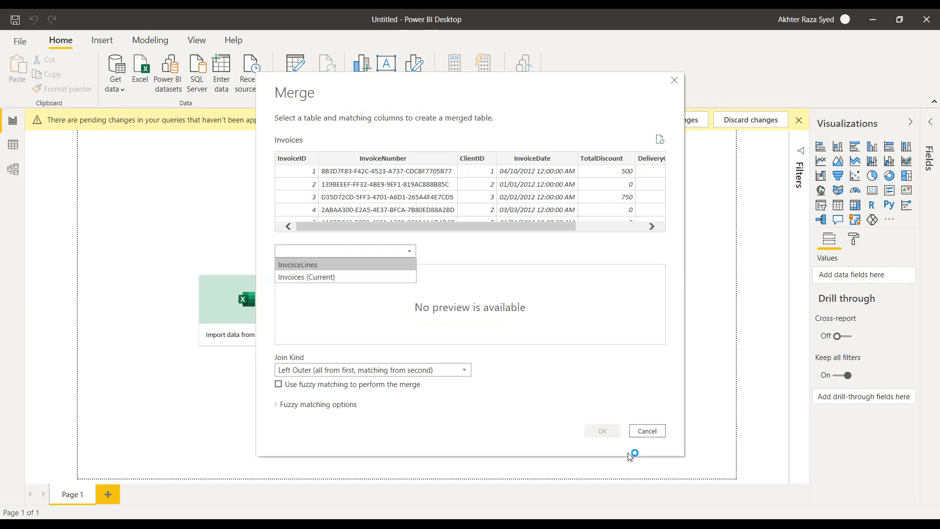
pyautogui.click(313, 265)
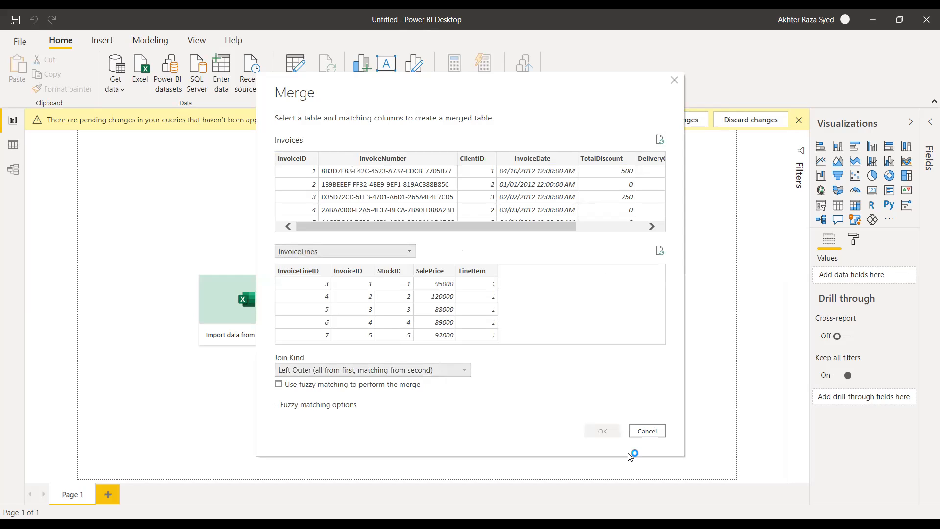
pyautogui.click(372, 369)
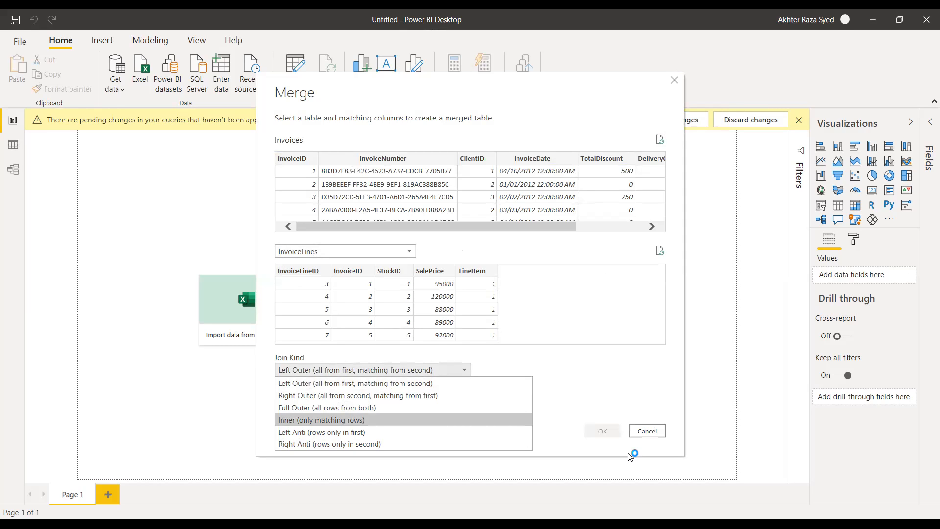
pyautogui.press('Return')
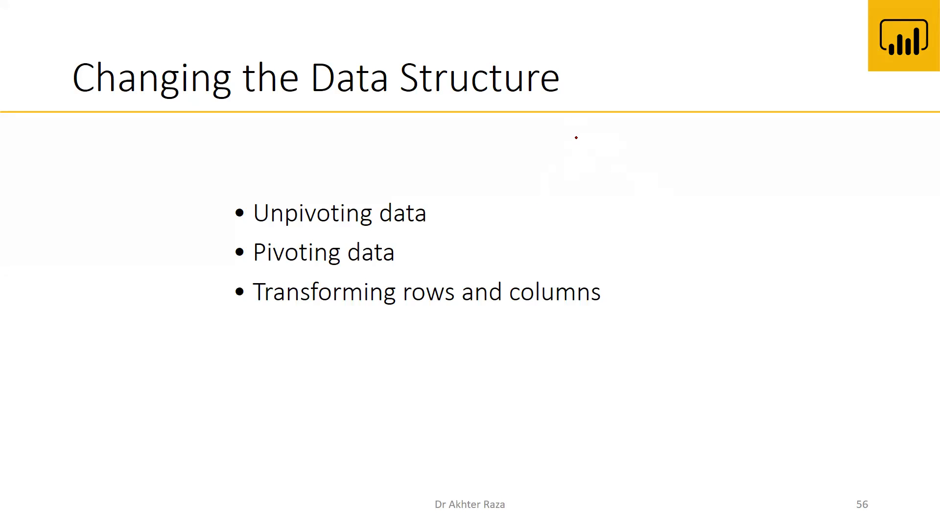
pyautogui.moveTo(575, 143); pyautogui.dragTo(579, 166)
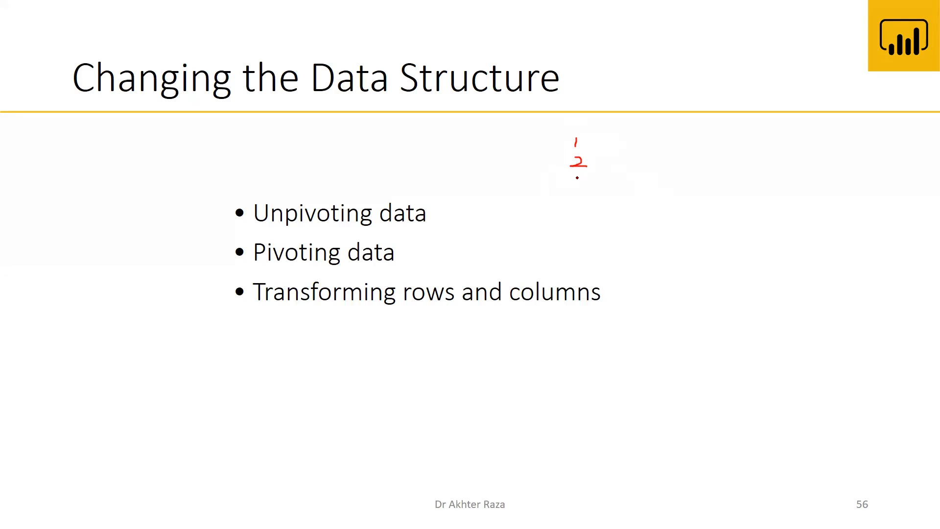
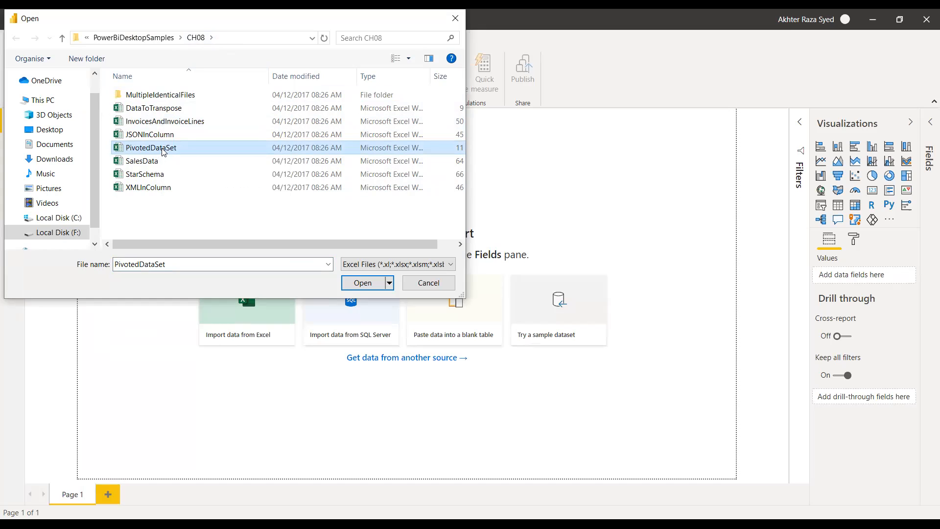
# - Import Table1 and PivotedCosts from the PivotedDataSet workbook into the query editor and select the first InvoiceDate value in PivotedCosts
pyautogui.doubleClick(164, 149)
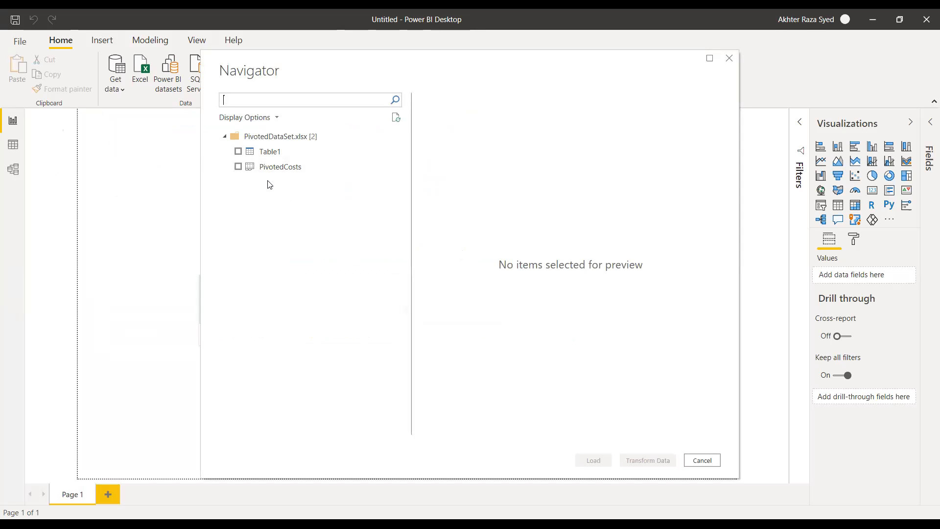
pyautogui.click(238, 151)
pyautogui.click(237, 166)
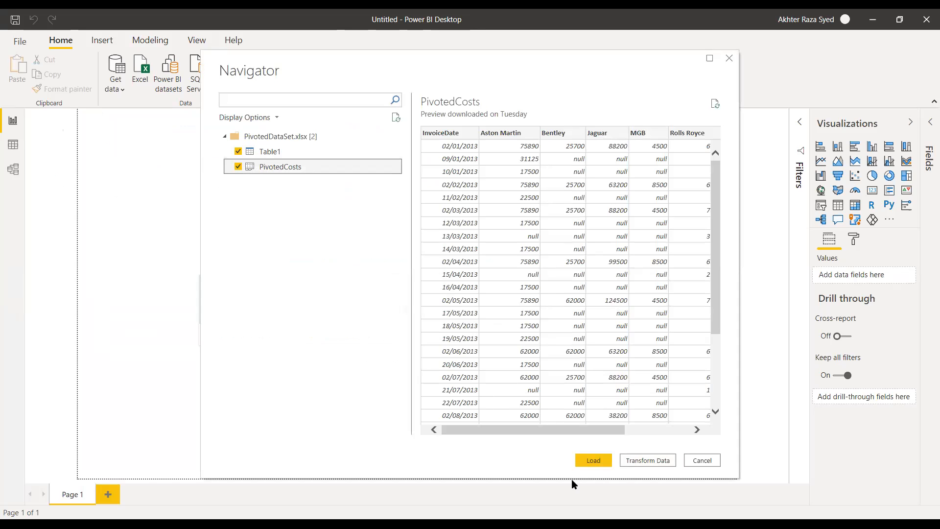
pyautogui.click(654, 463)
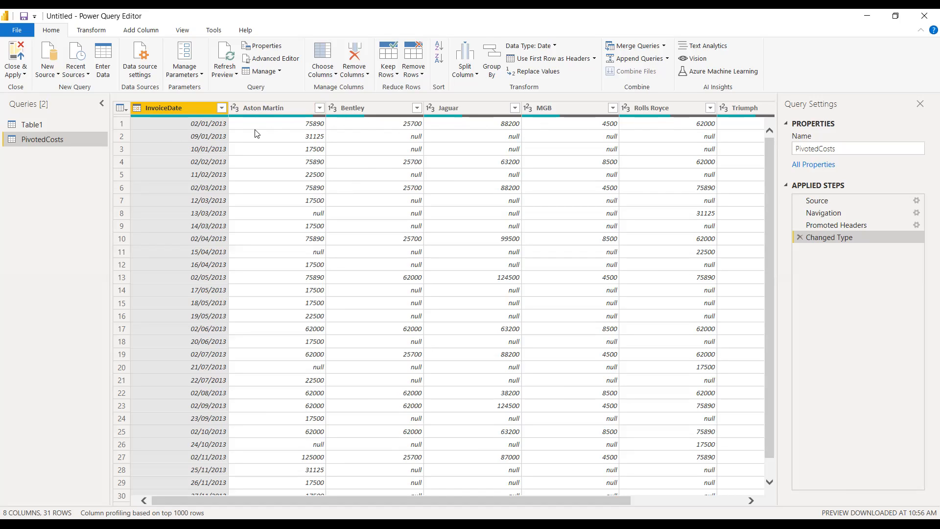
pyautogui.click(199, 128)
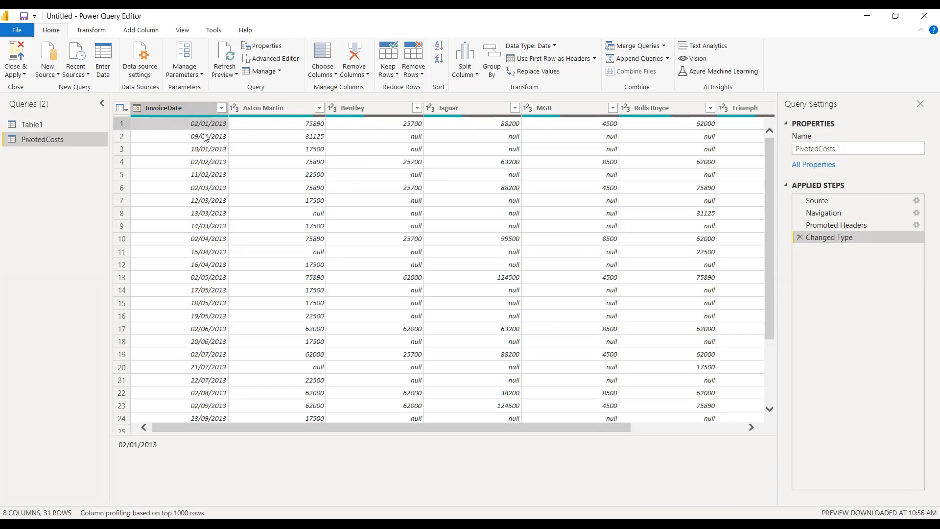
# - Unpivot the seven car make columns, Aston Martin through TVR, in PivotedCosts, keeping InvoiceDate as the fixed column
pyautogui.click(203, 105)
pyautogui.click(179, 109)
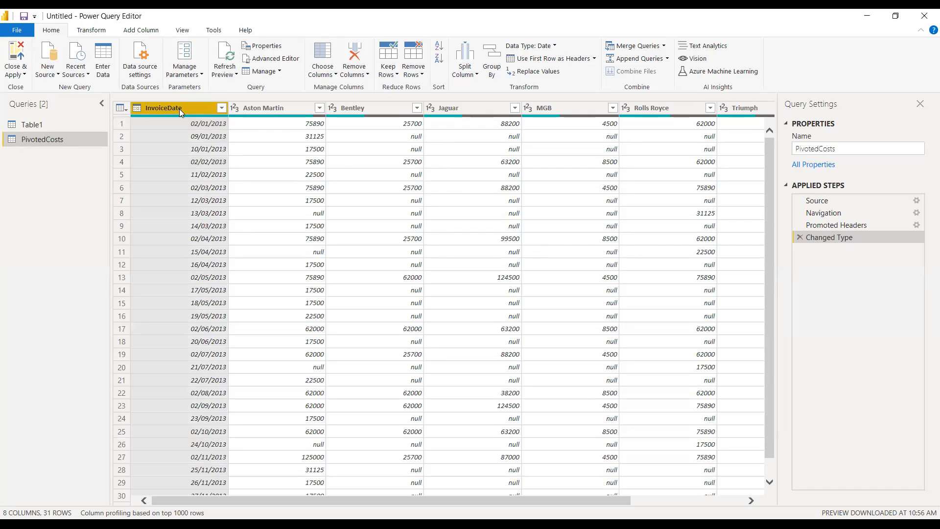
pyautogui.click(259, 109)
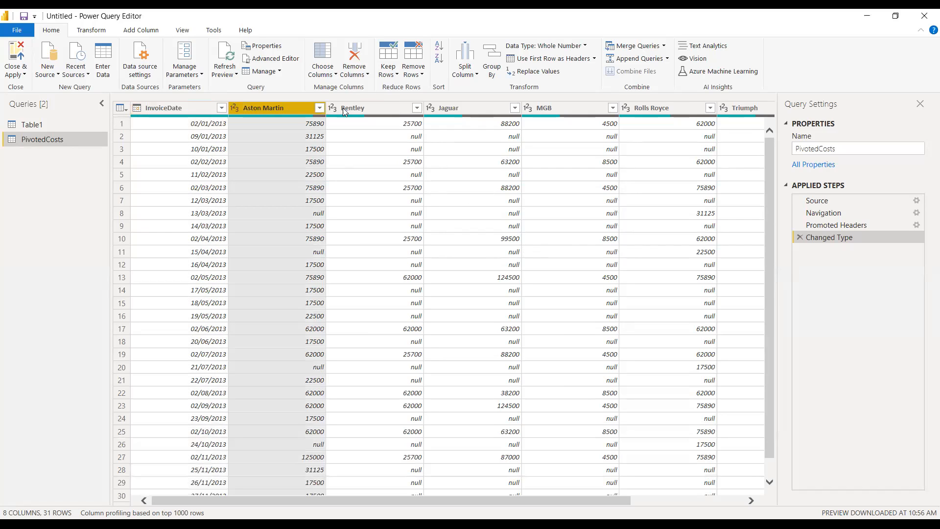
pyautogui.keyDown('ctrl'); pyautogui.click(365, 107); pyautogui.keyUp('ctrl')
pyautogui.keyDown('ctrl'); pyautogui.click(456, 108); pyautogui.keyUp('ctrl')
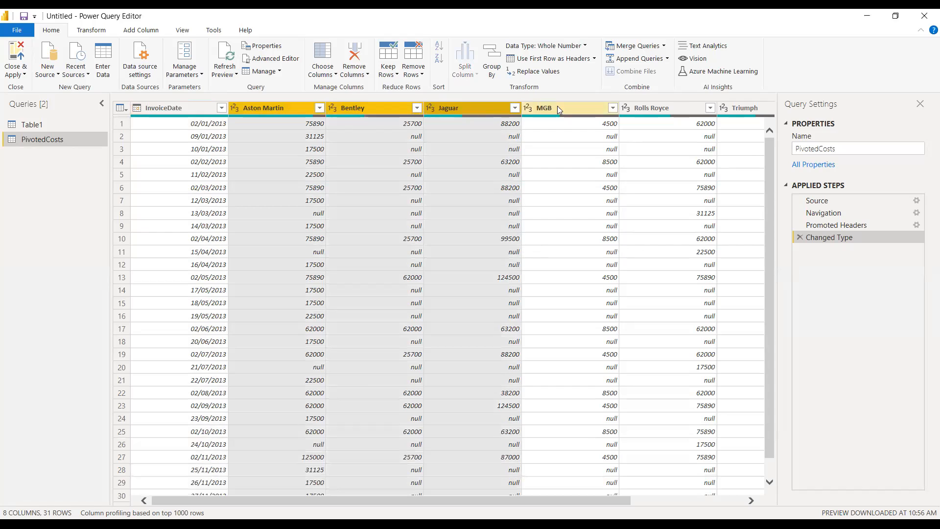
pyautogui.keyDown('ctrl'); pyautogui.click(557, 107); pyautogui.keyUp('ctrl')
pyautogui.keyDown('ctrl'); pyautogui.click(657, 107); pyautogui.keyUp('ctrl')
pyautogui.keyDown('ctrl'); pyautogui.click(738, 107); pyautogui.keyUp('ctrl')
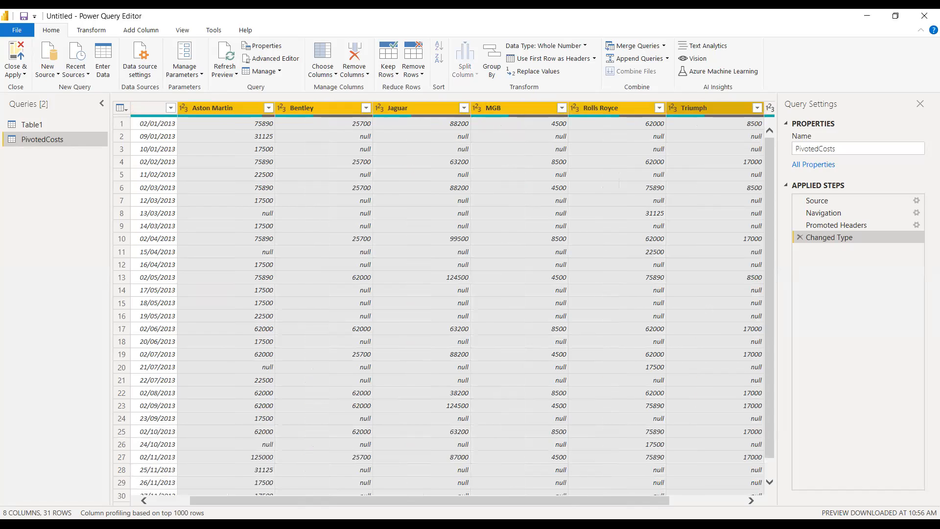
pyautogui.moveTo(588, 499); pyautogui.dragTo(662, 499)
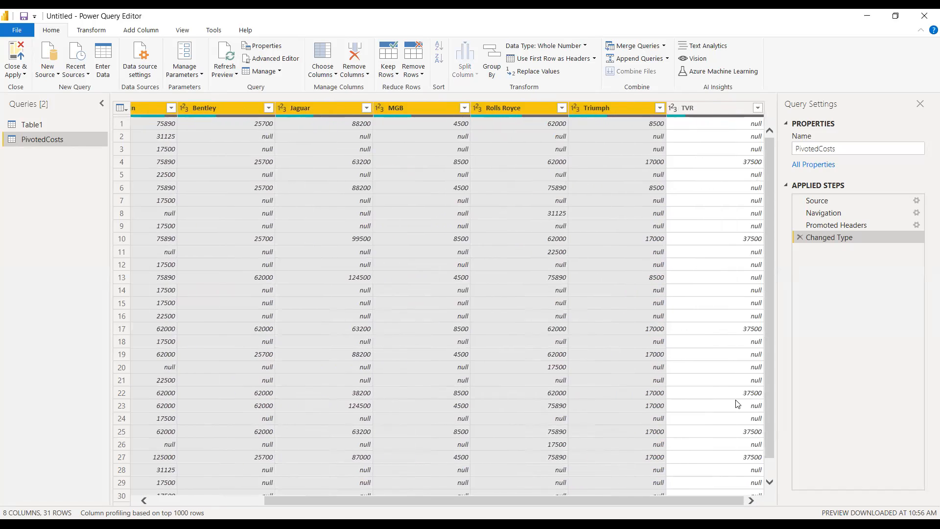
pyautogui.keyDown('ctrl'); pyautogui.click(712, 109); pyautogui.keyUp('ctrl')
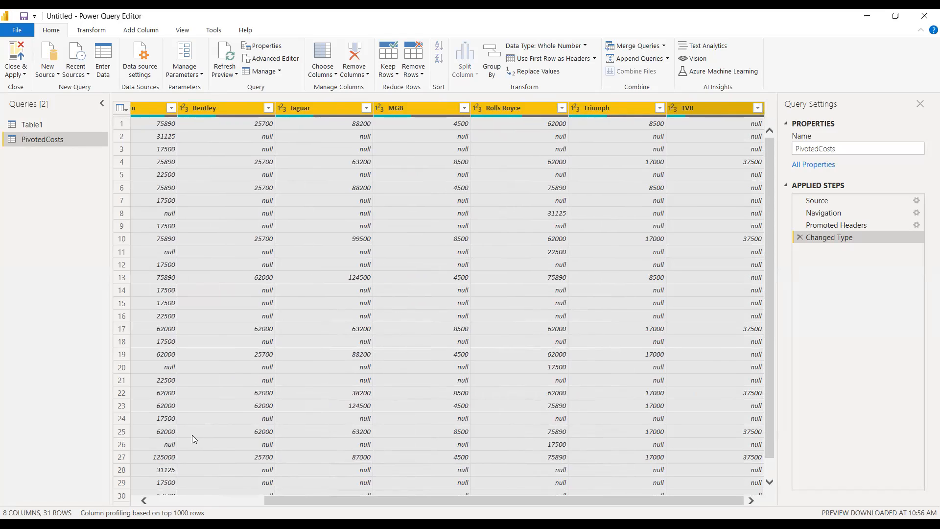
pyautogui.click(107, 31)
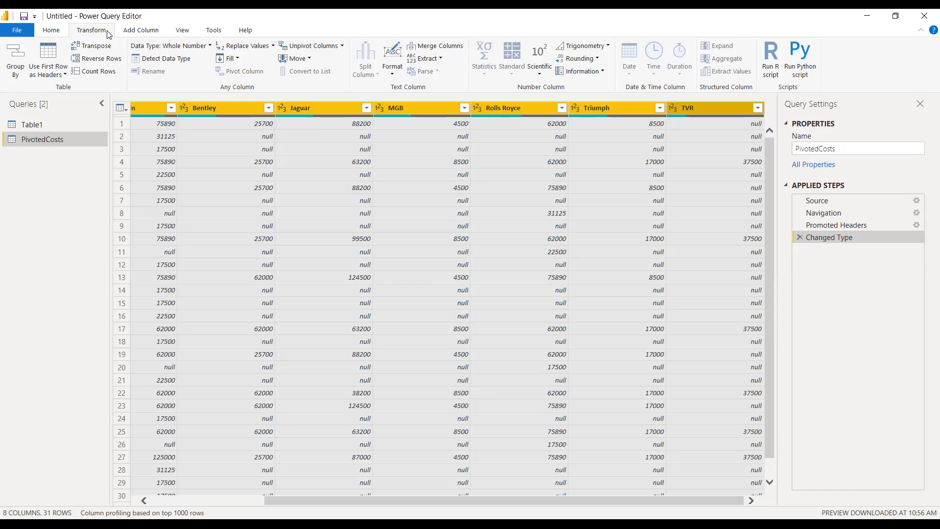
pyautogui.click(321, 48)
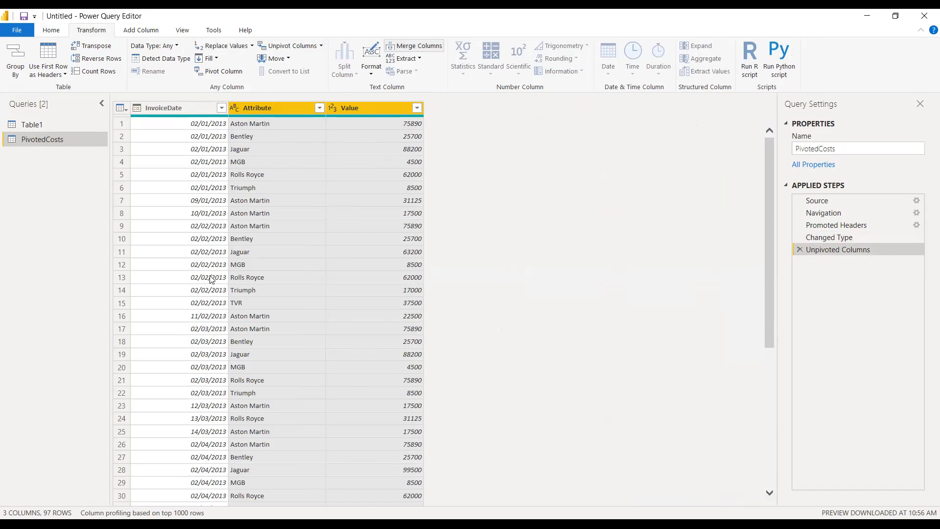
# - Examine the unpivoted PivotedCosts records, starting with the first row's invoice date, attribute and value
pyautogui.click(206, 191)
pyautogui.click(207, 124)
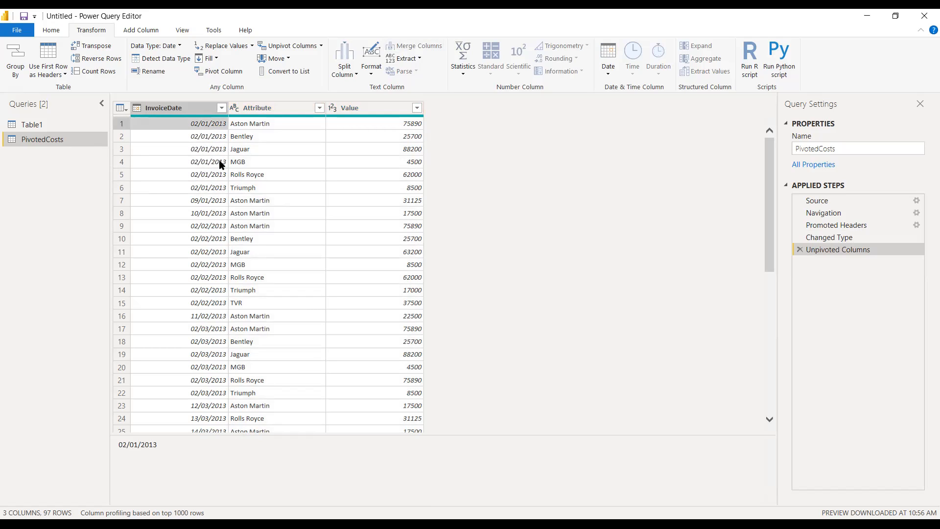
pyautogui.click(117, 122)
pyautogui.click(119, 135)
pyautogui.click(119, 124)
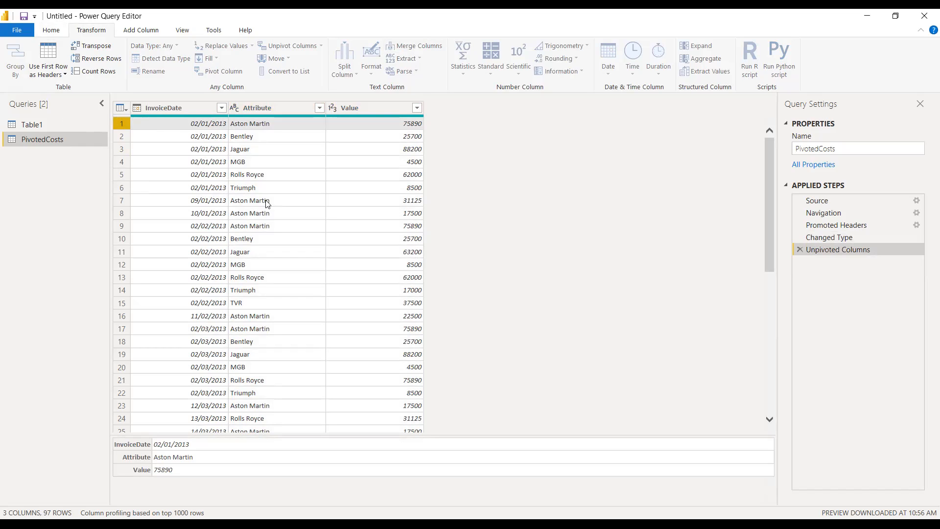
pyautogui.scroll(-13, 300, 248)
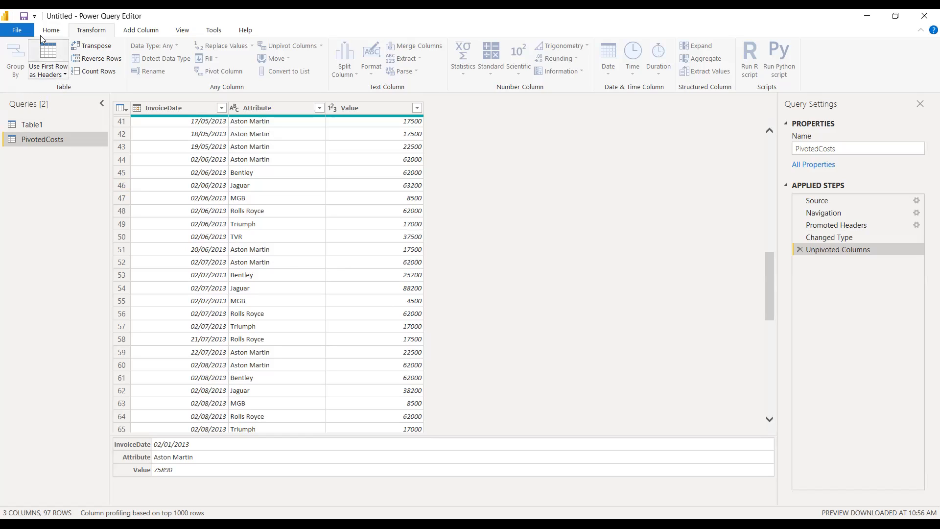
# - Apply the query changes, close the query editor and select the PivotedCosts table in the report's data view
pyautogui.click(53, 30)
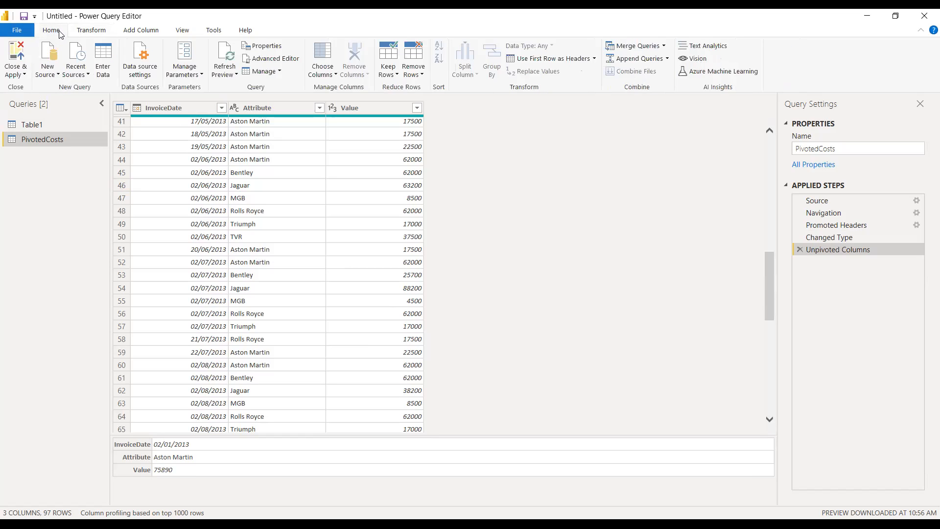
pyautogui.click(24, 75)
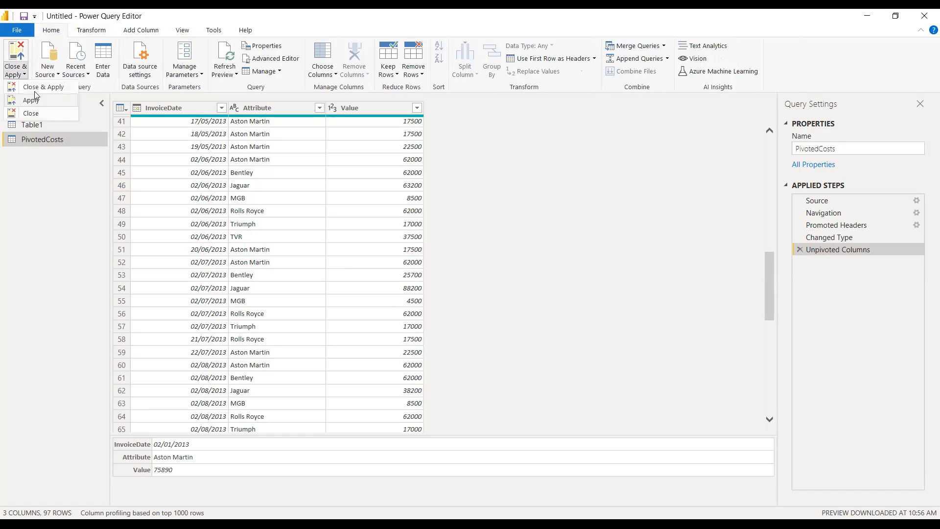
pyautogui.click(38, 89)
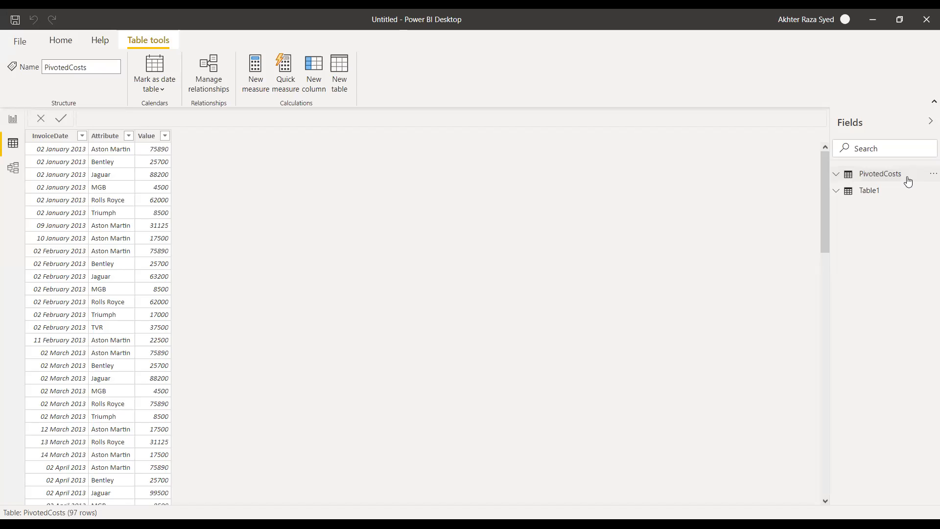
pyautogui.moveTo(910, 179)
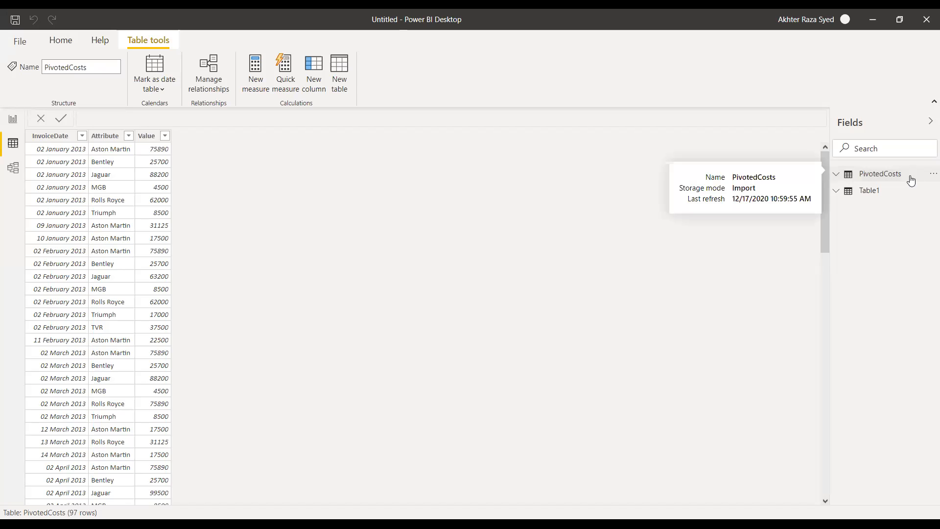
pyautogui.click(880, 177)
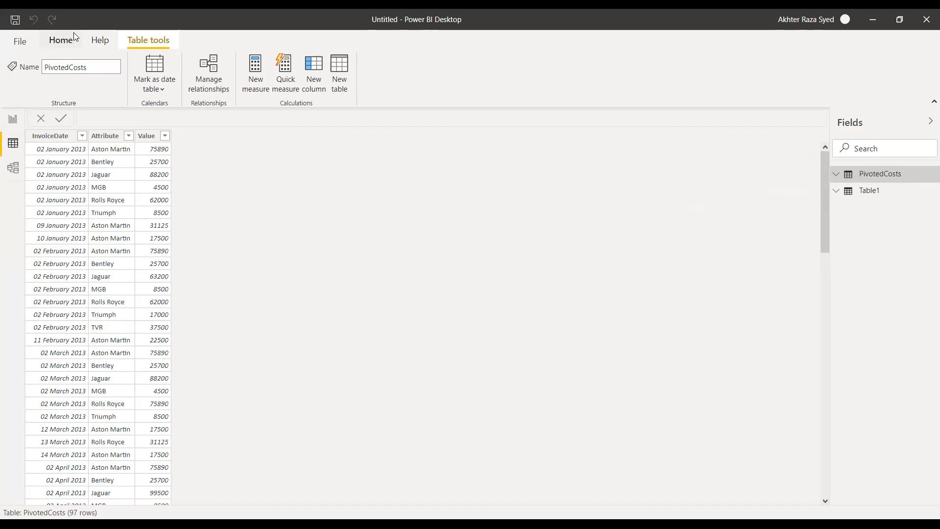
# - Reopen the query editor from the report to continue transforming the PivotedCosts data
pyautogui.click(61, 41)
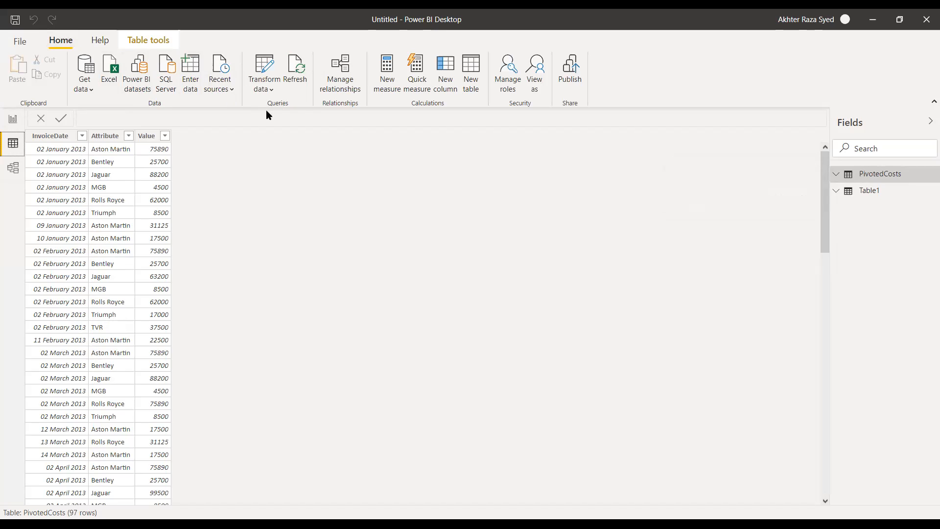
pyautogui.click(263, 70)
pyautogui.click(255, 82)
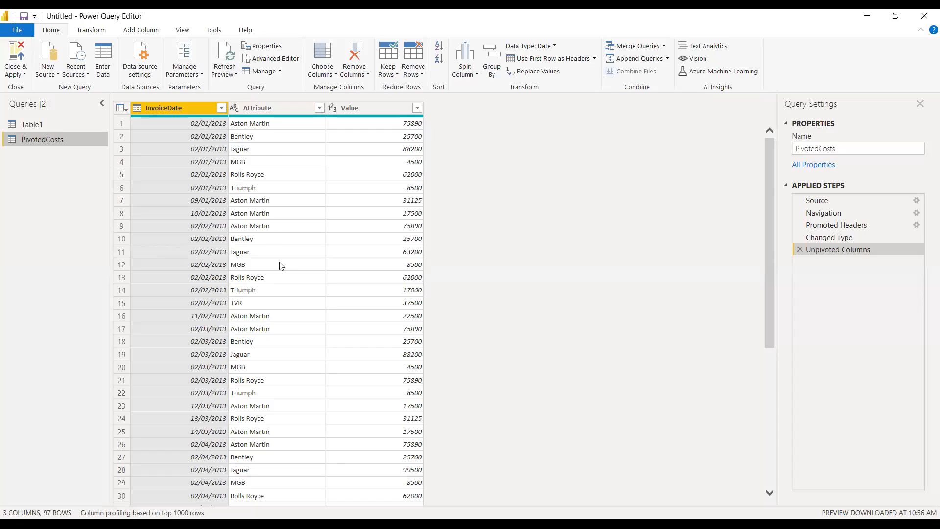
# - Pivot the Attribute column of PivotedCosts into separate columns, using Value as the values column
pyautogui.click(272, 108)
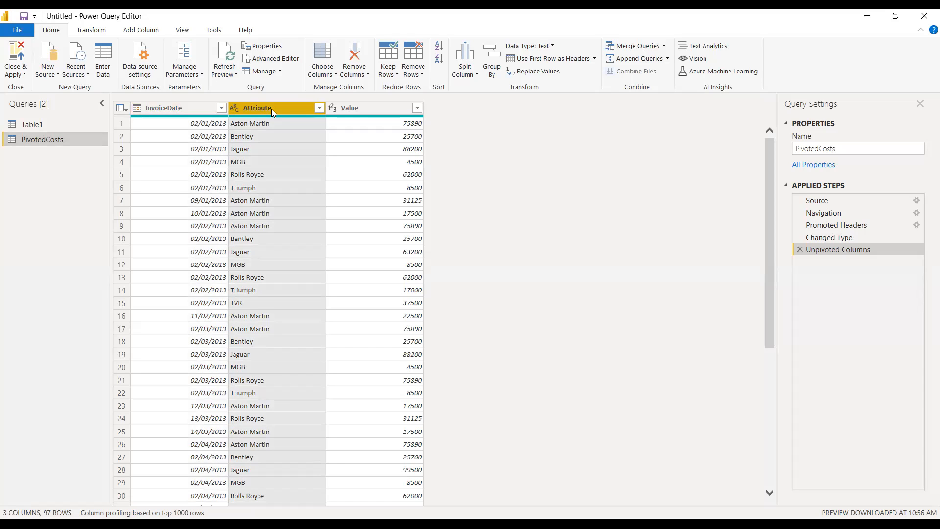
pyautogui.click(91, 32)
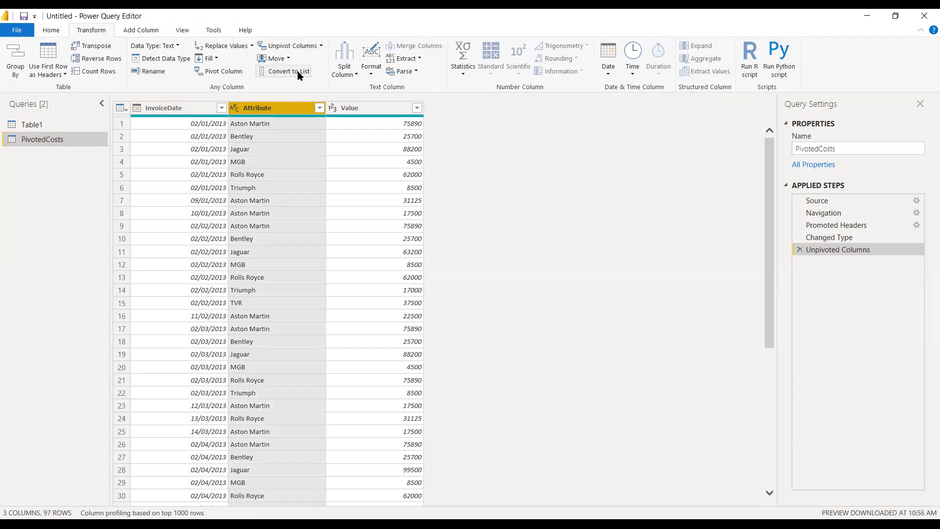
pyautogui.click(233, 76)
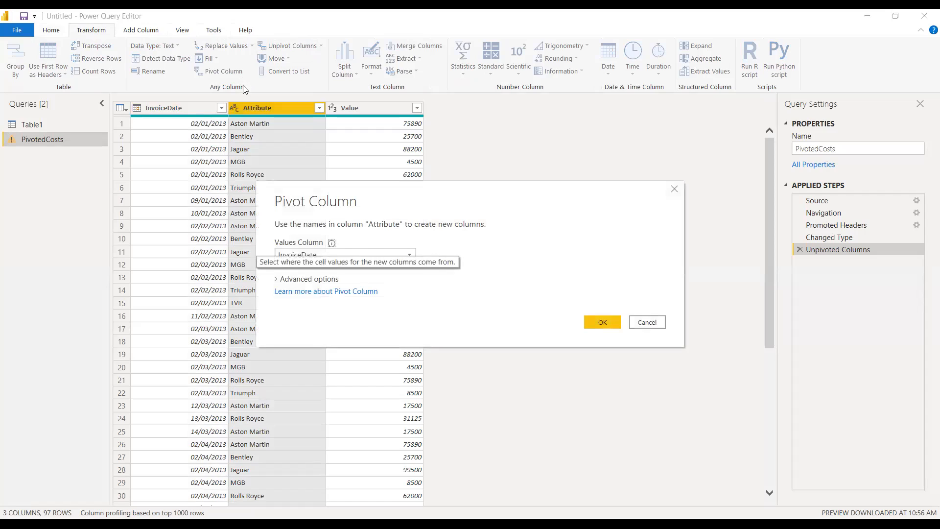
pyautogui.click(410, 254)
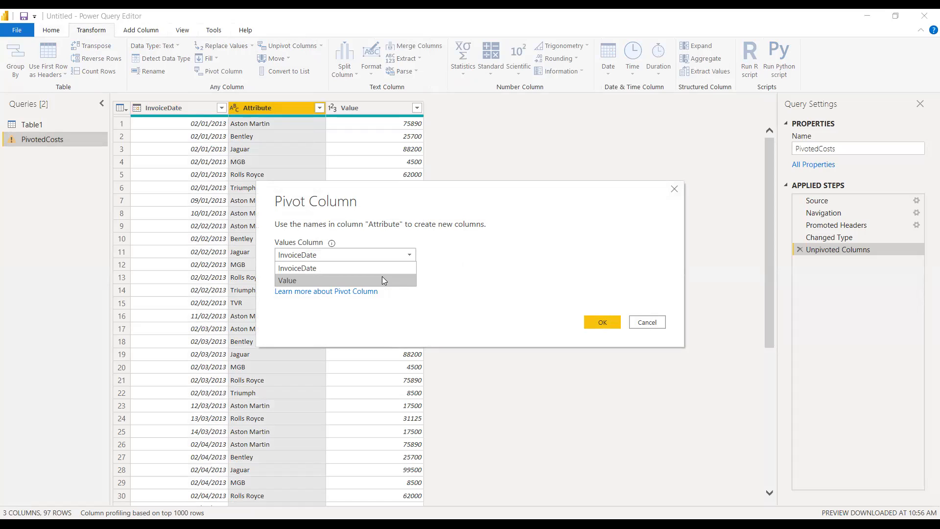
pyautogui.click(382, 278)
pyautogui.click(607, 323)
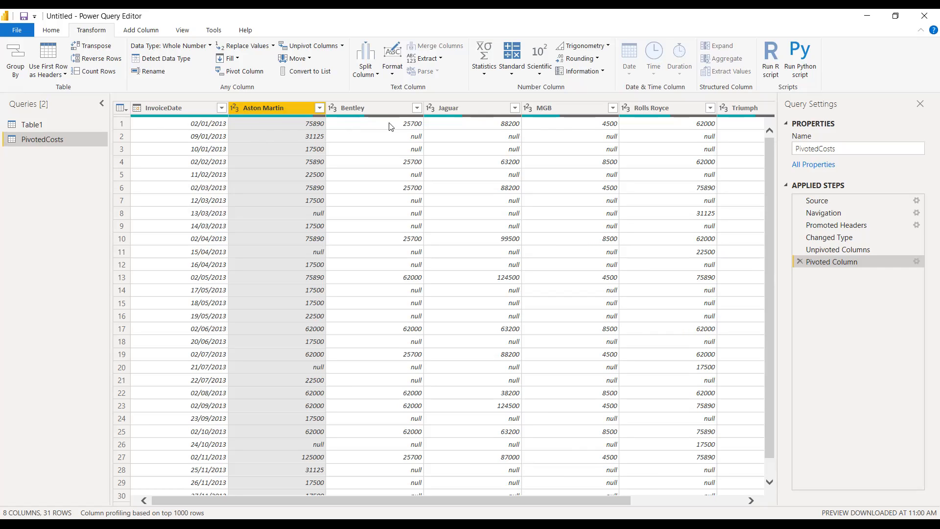
pyautogui.moveTo(570, 498); pyautogui.dragTo(384, 489)
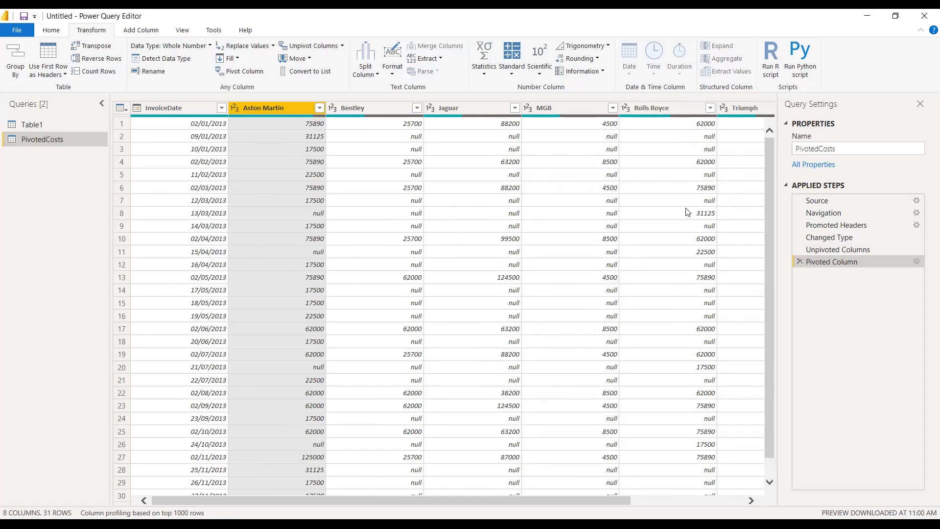